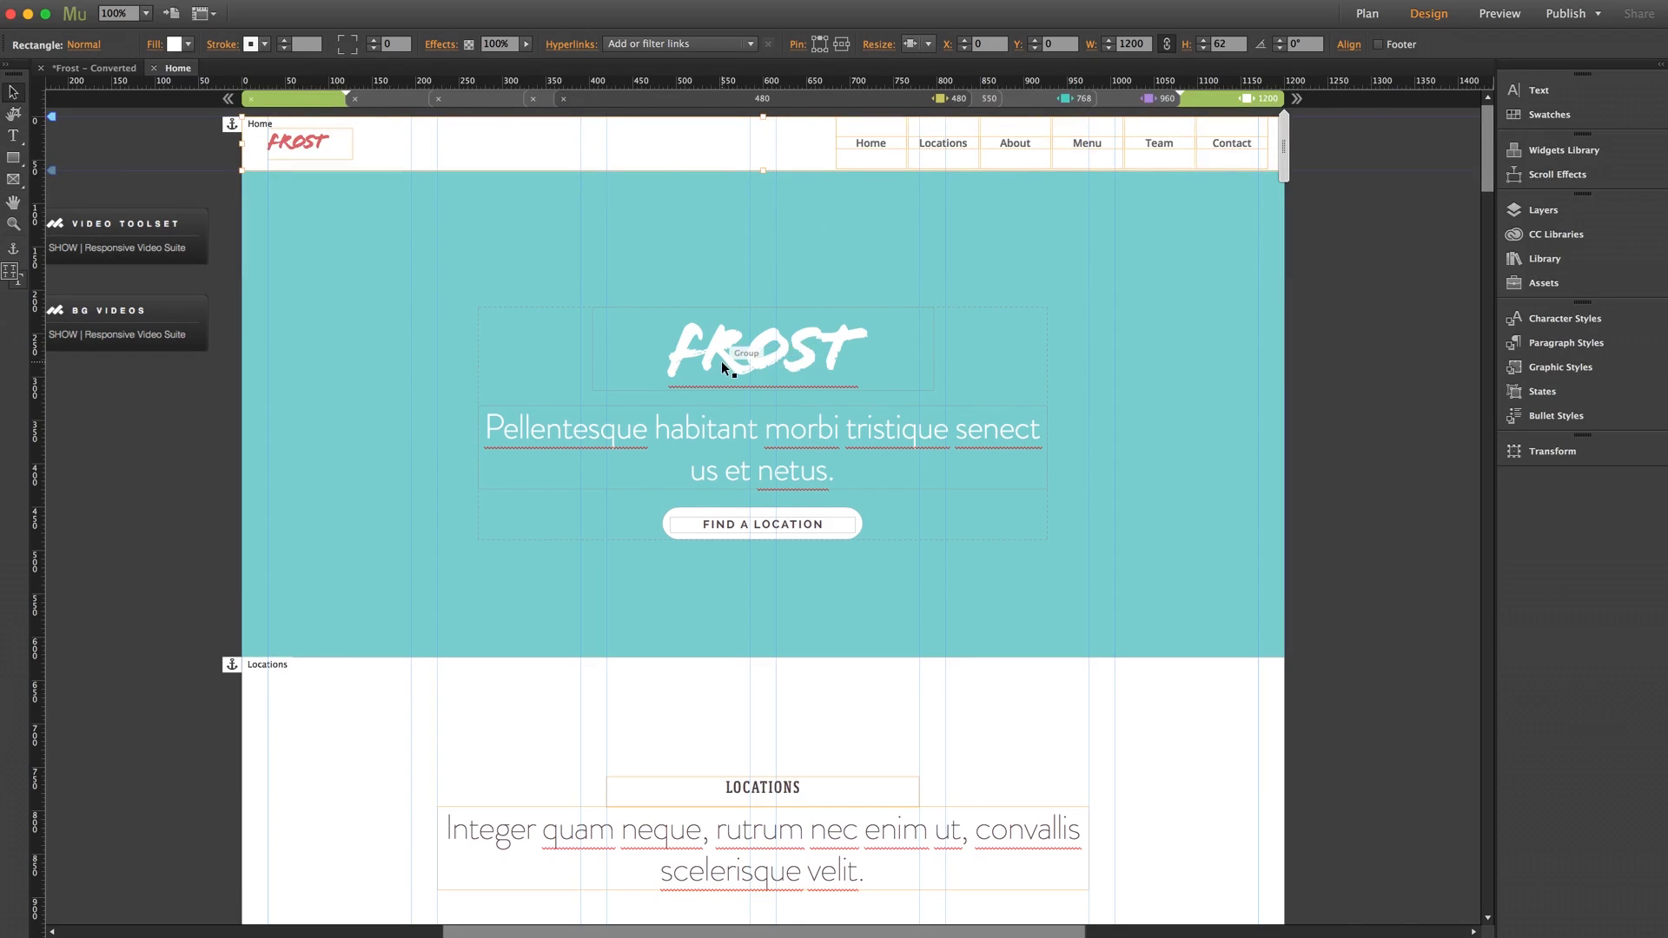
Deselect everything on the Frost home page by clicking the empty pasteboard
click(1410, 351)
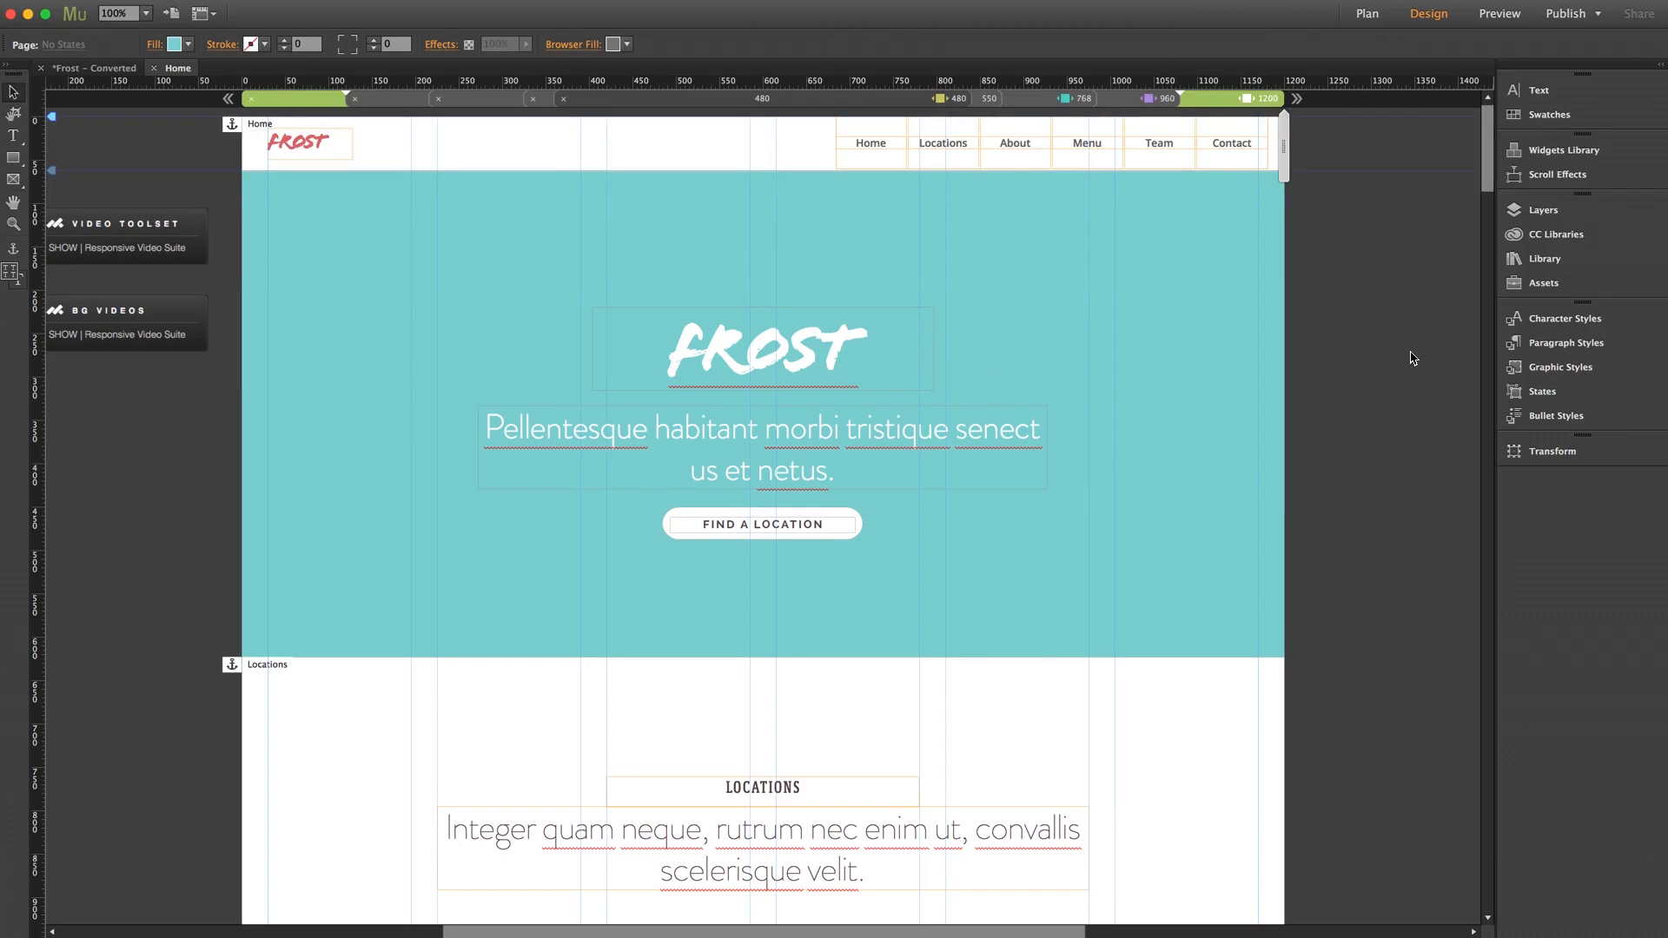
Preview the page in a browser and scroll down and up to confirm the header stays pinned
key(super+shift+e)
scroll(1411, 357, down, 6)
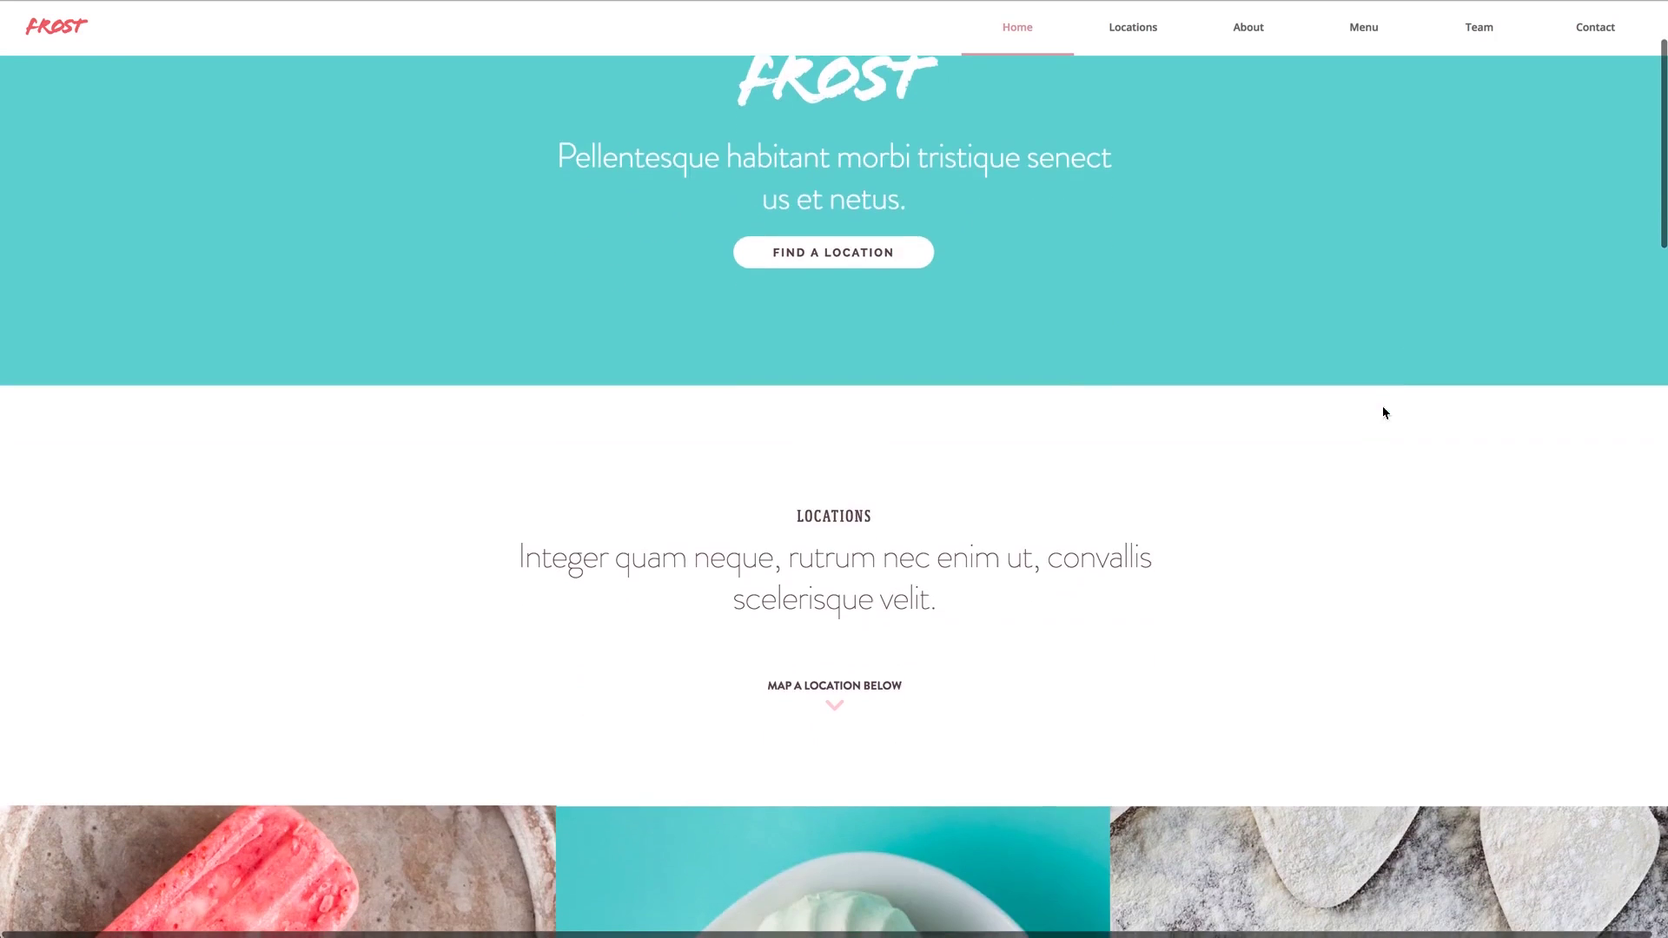
scroll(1375, 426, up, 7)
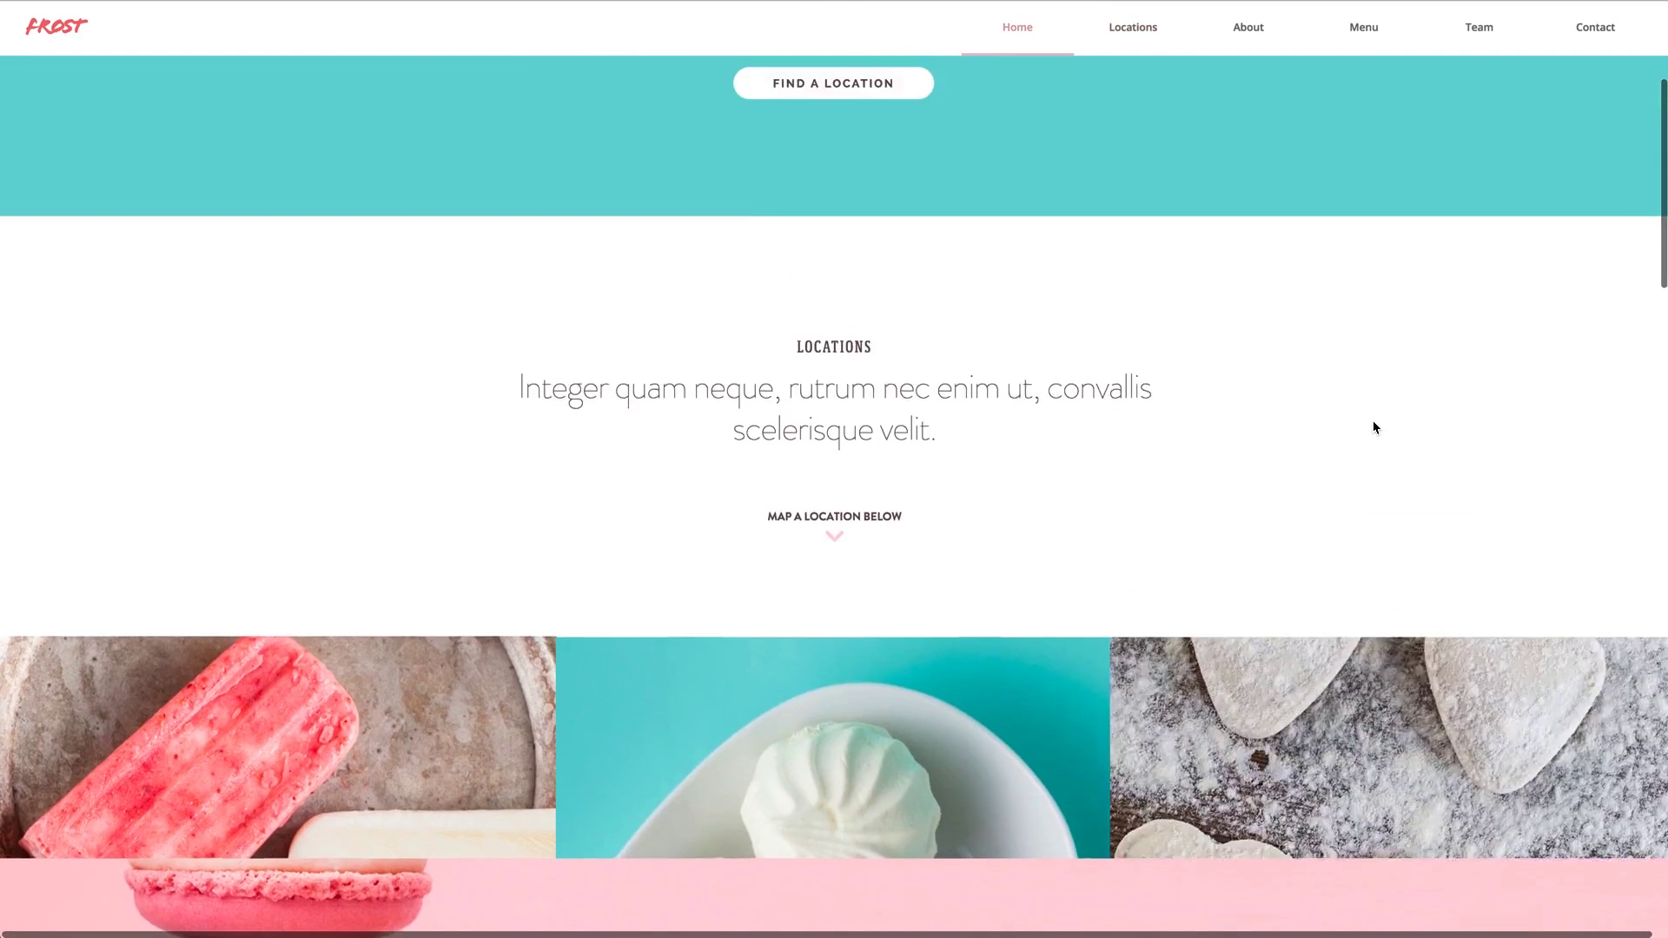
scroll(1373, 428, down, 2)
scroll(1374, 428, up, 2)
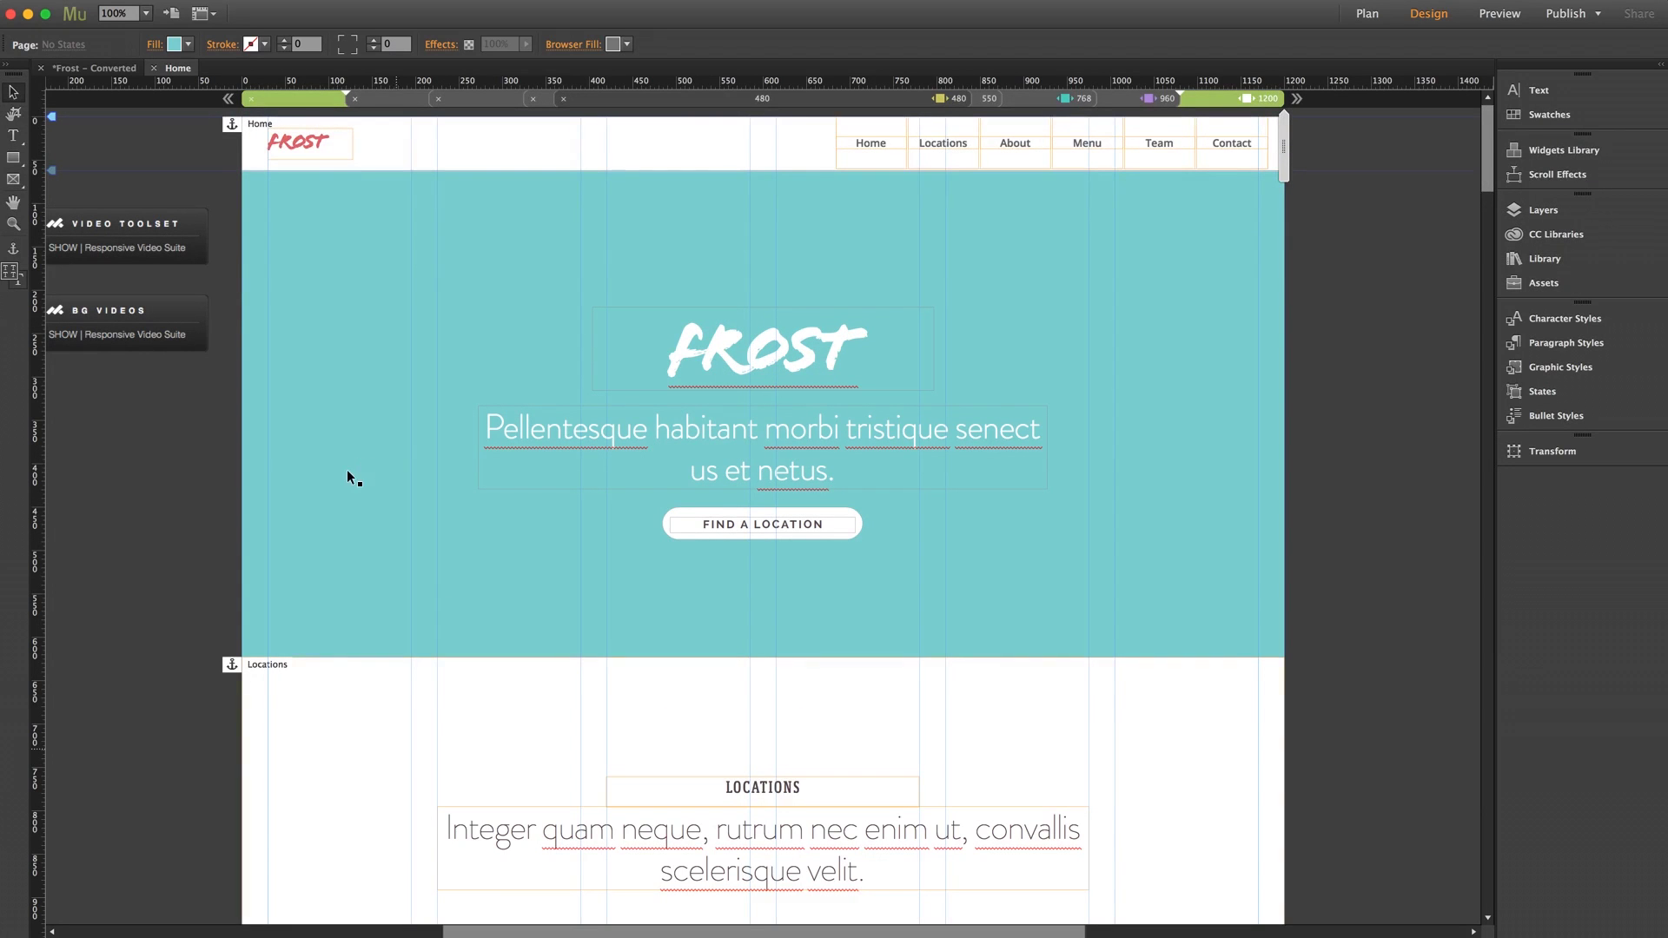
Set the pin and resize options for the FROST logo, navigation menu and white header bar
click(306, 143)
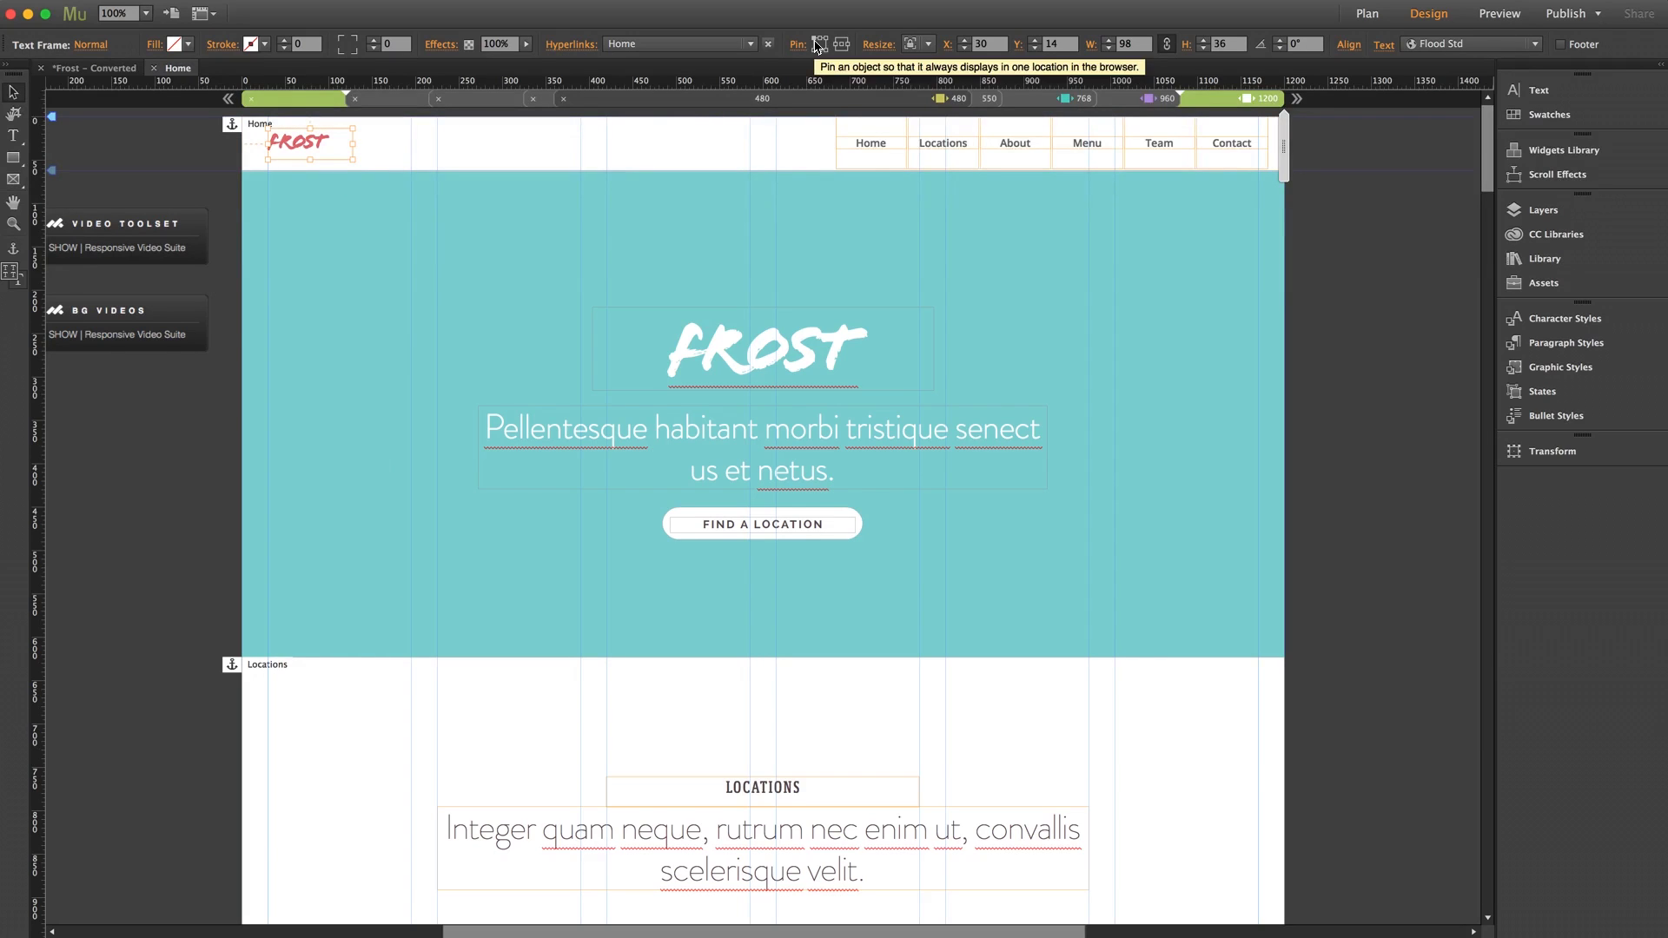
click(869, 153)
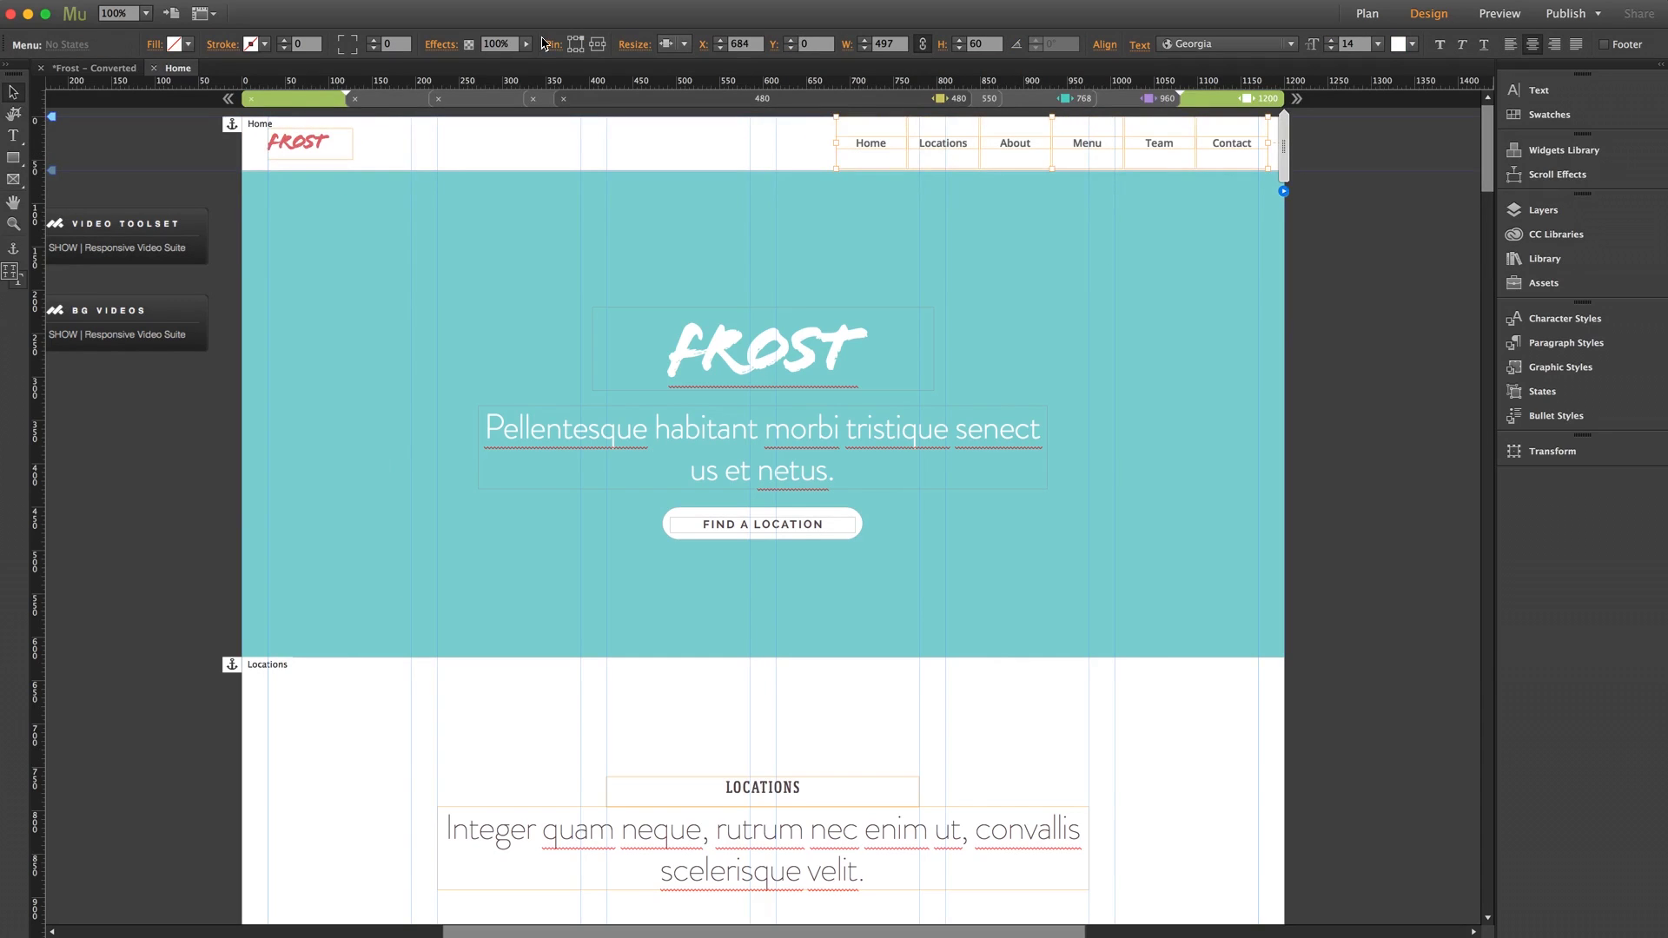
click(736, 159)
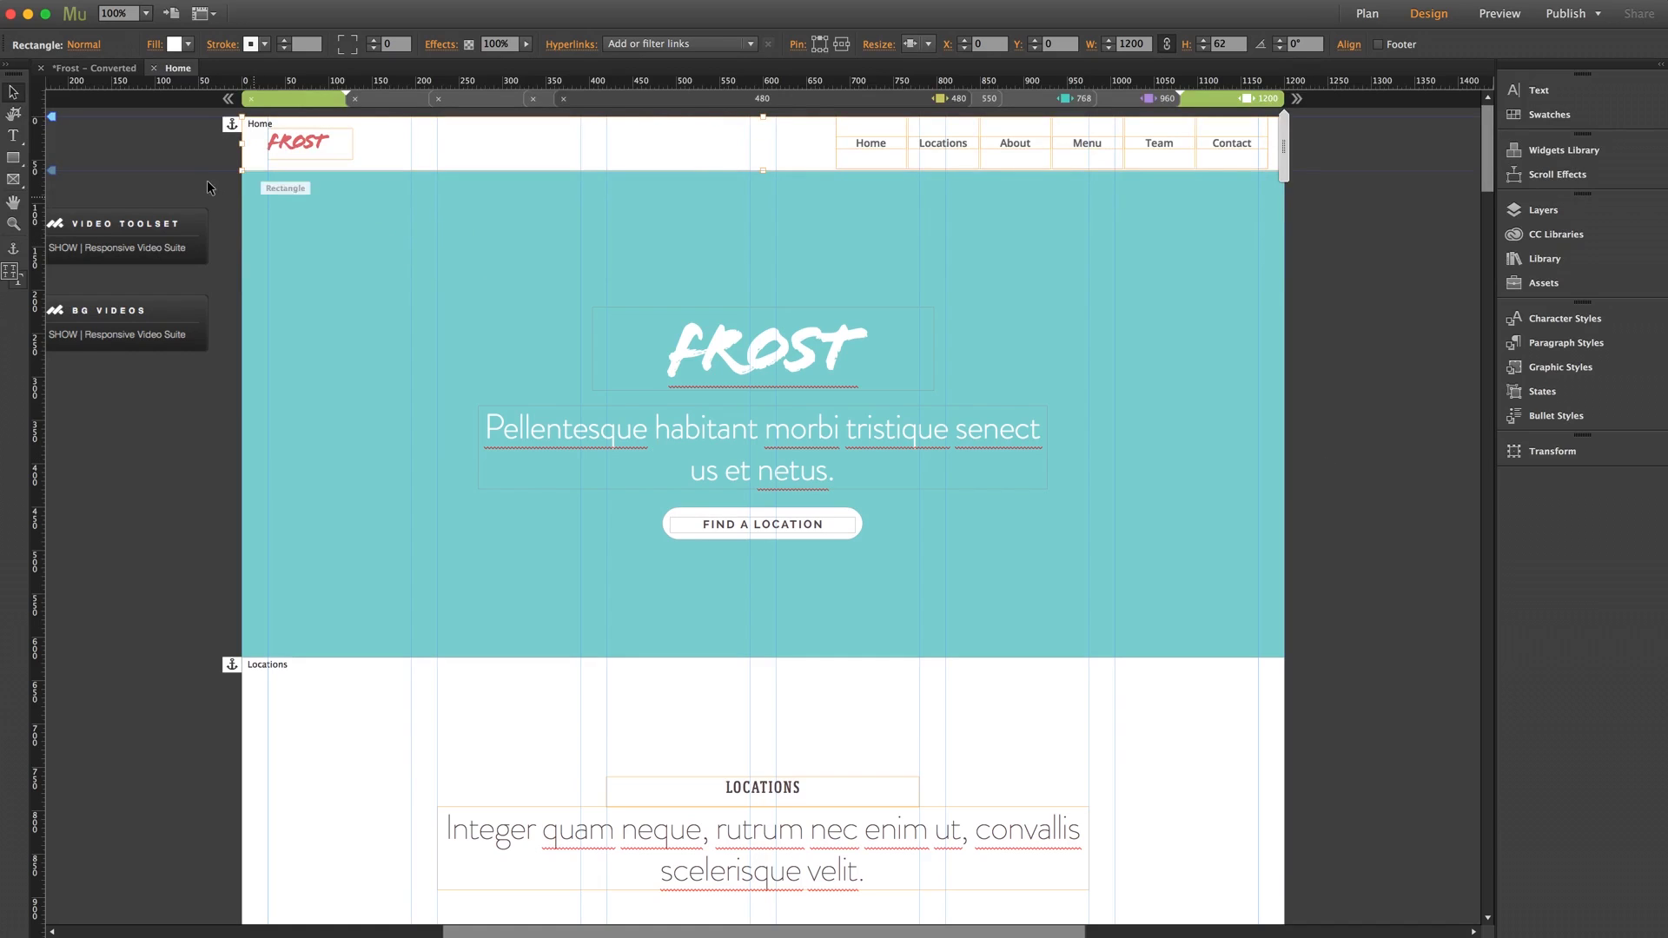
drag(205, 169, 969, 144)
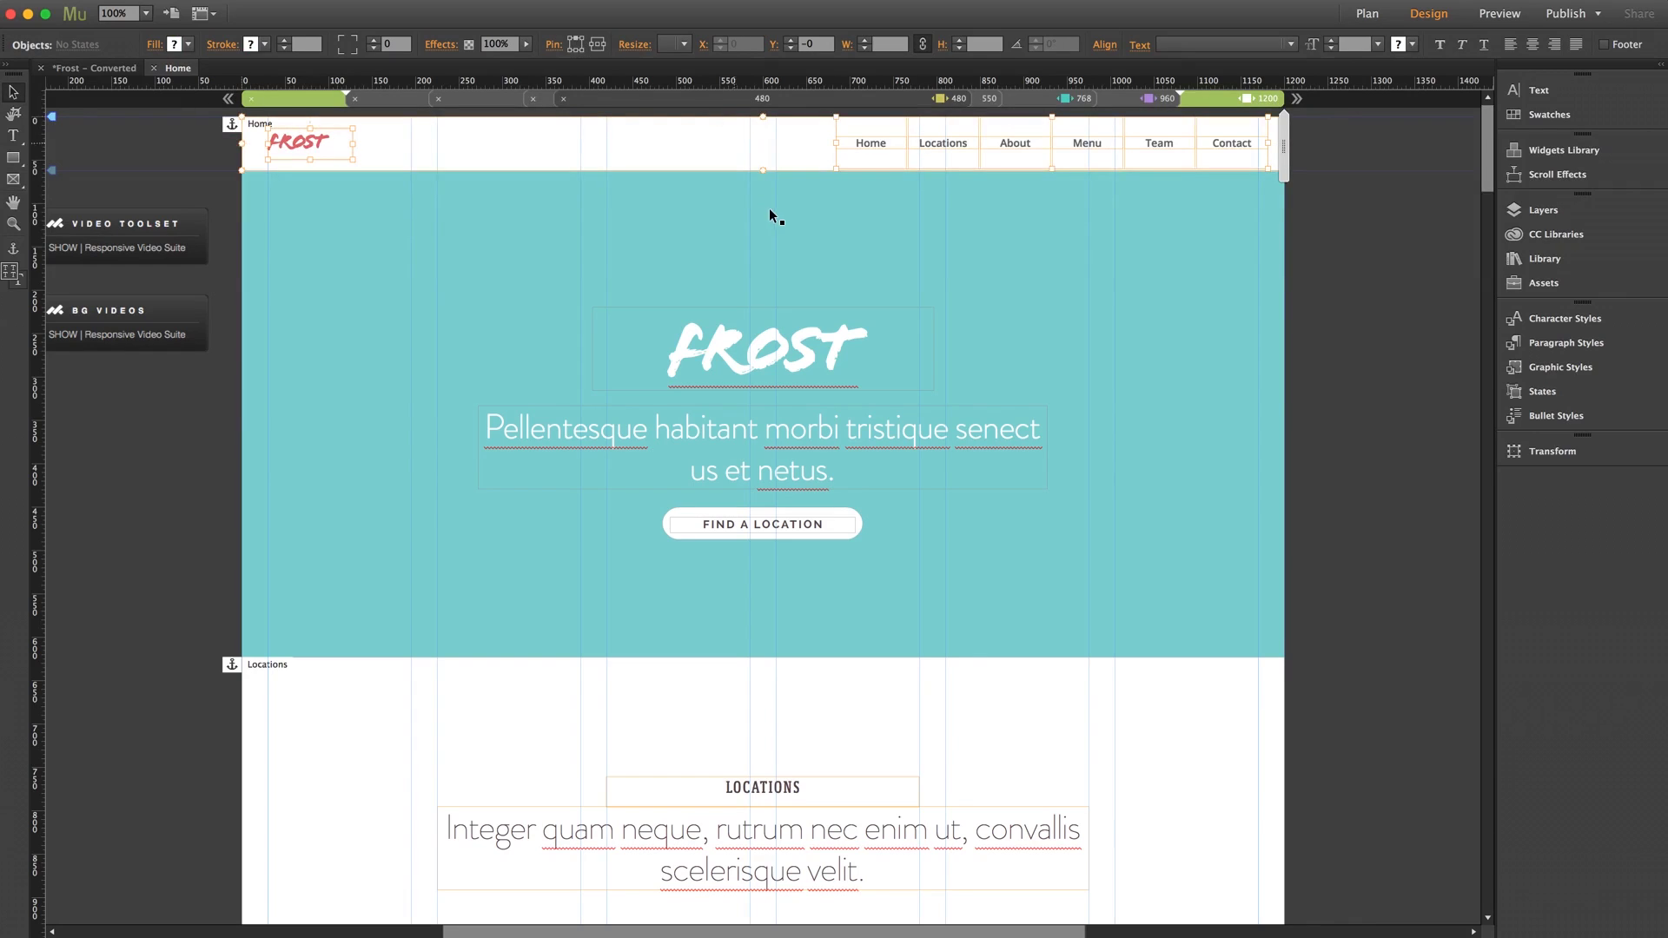
click(1326, 283)
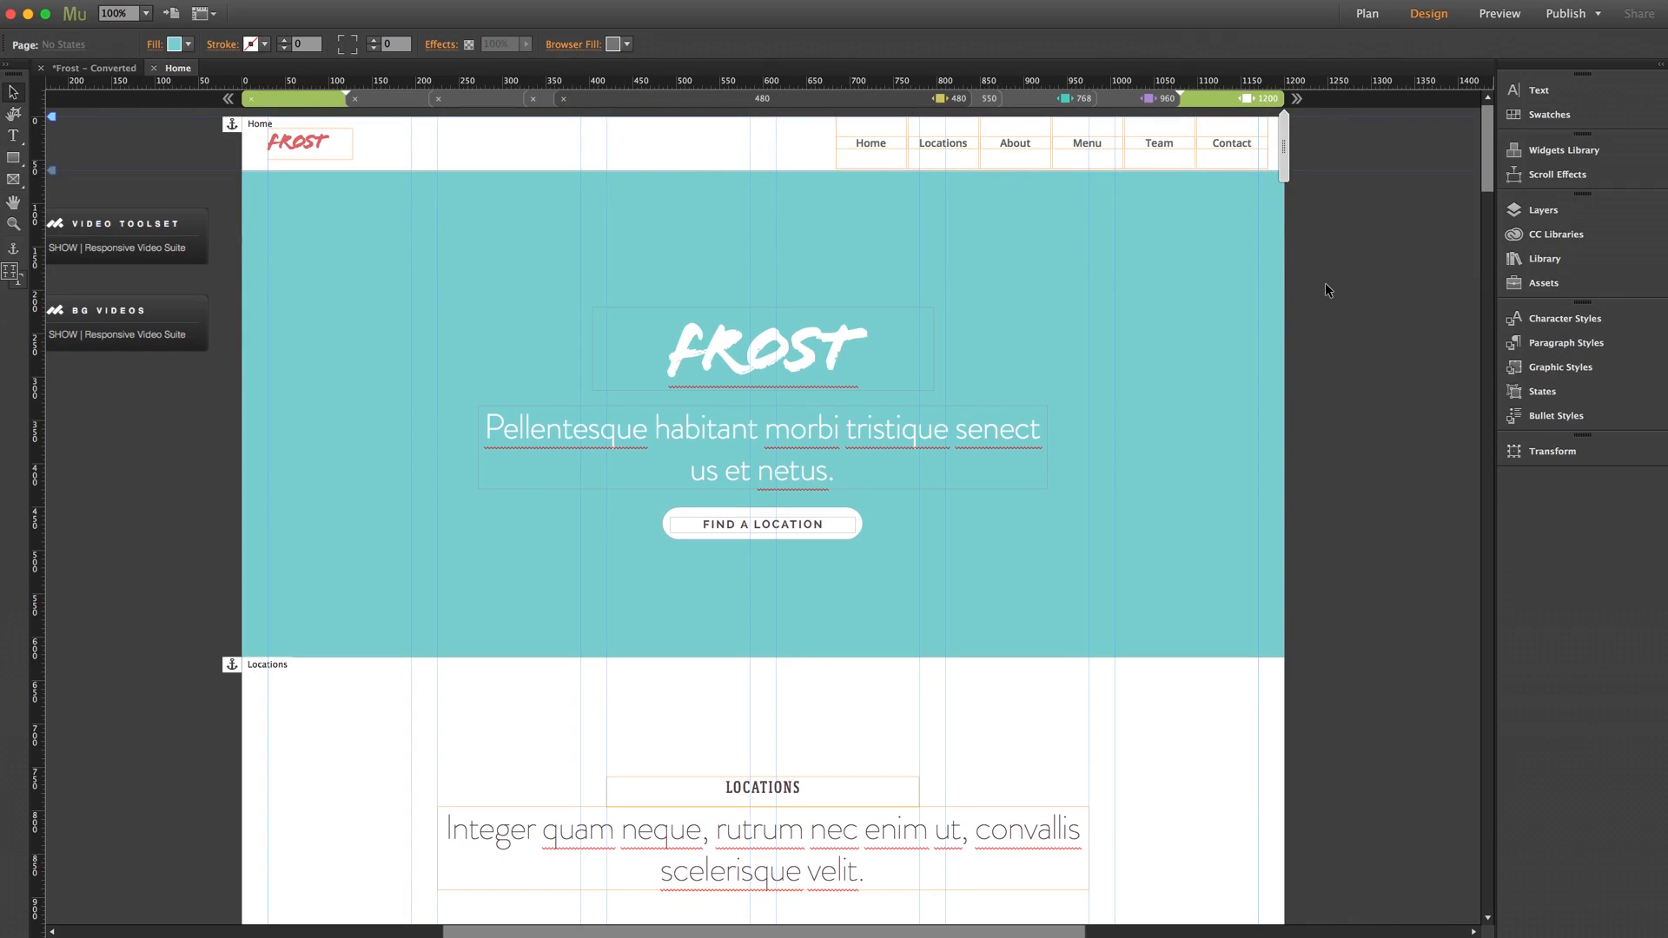
Preview the page and narrow the browser window to check how the logo and menu respond
key(super+shift+e)
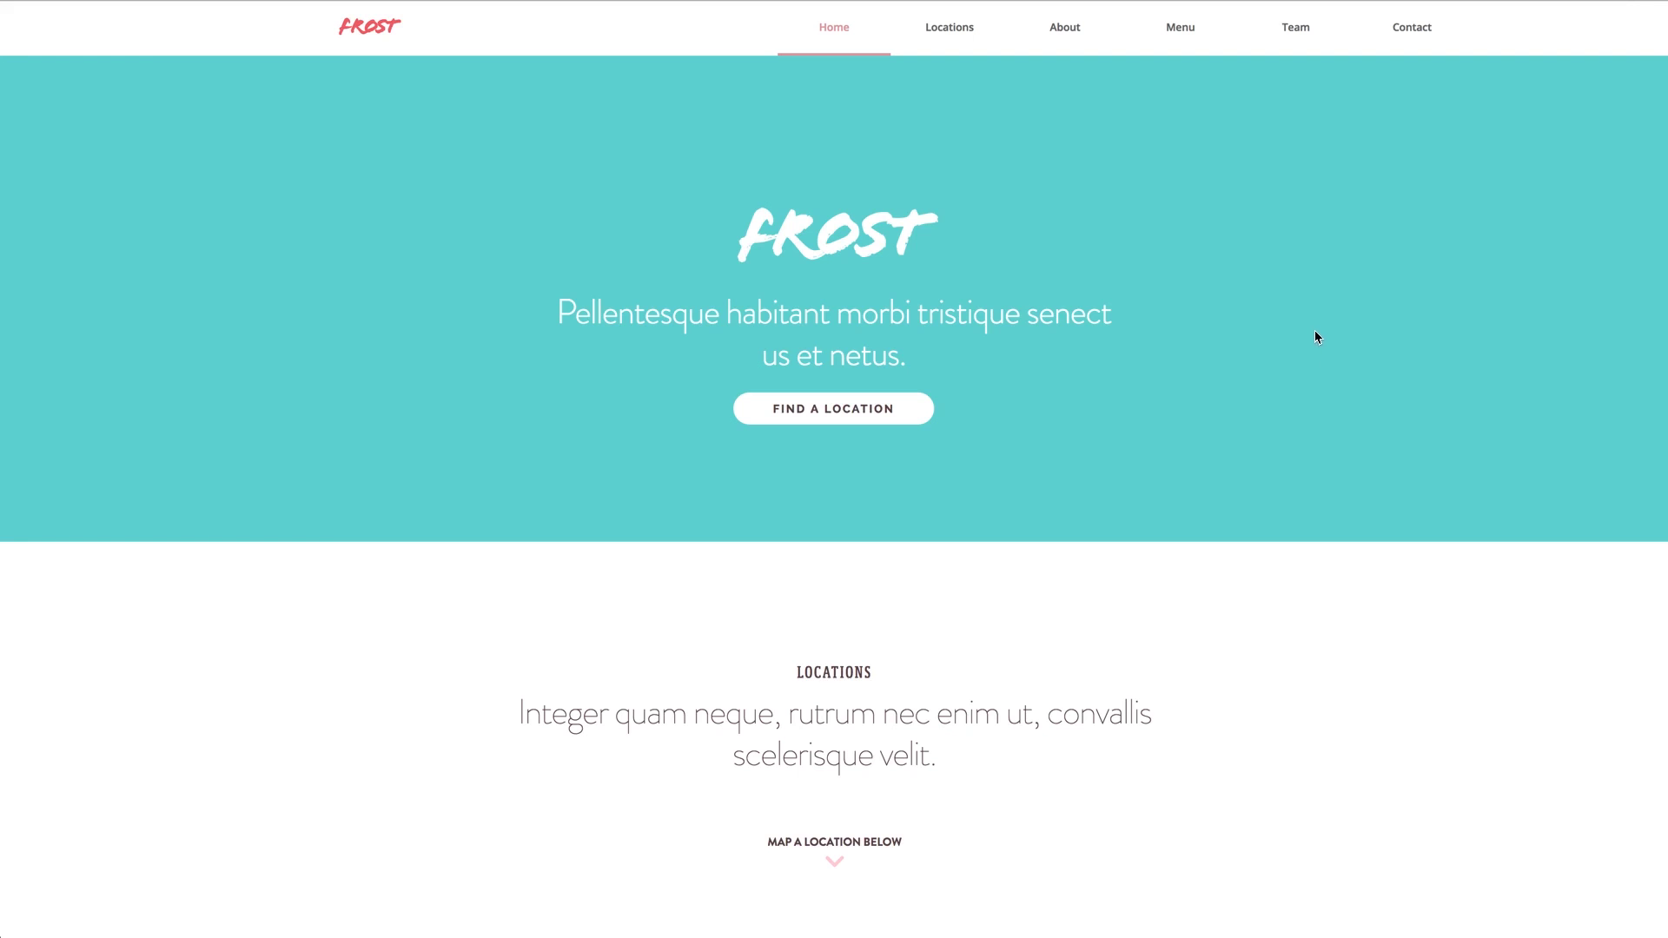
drag(1664, 589, 1664, 520)
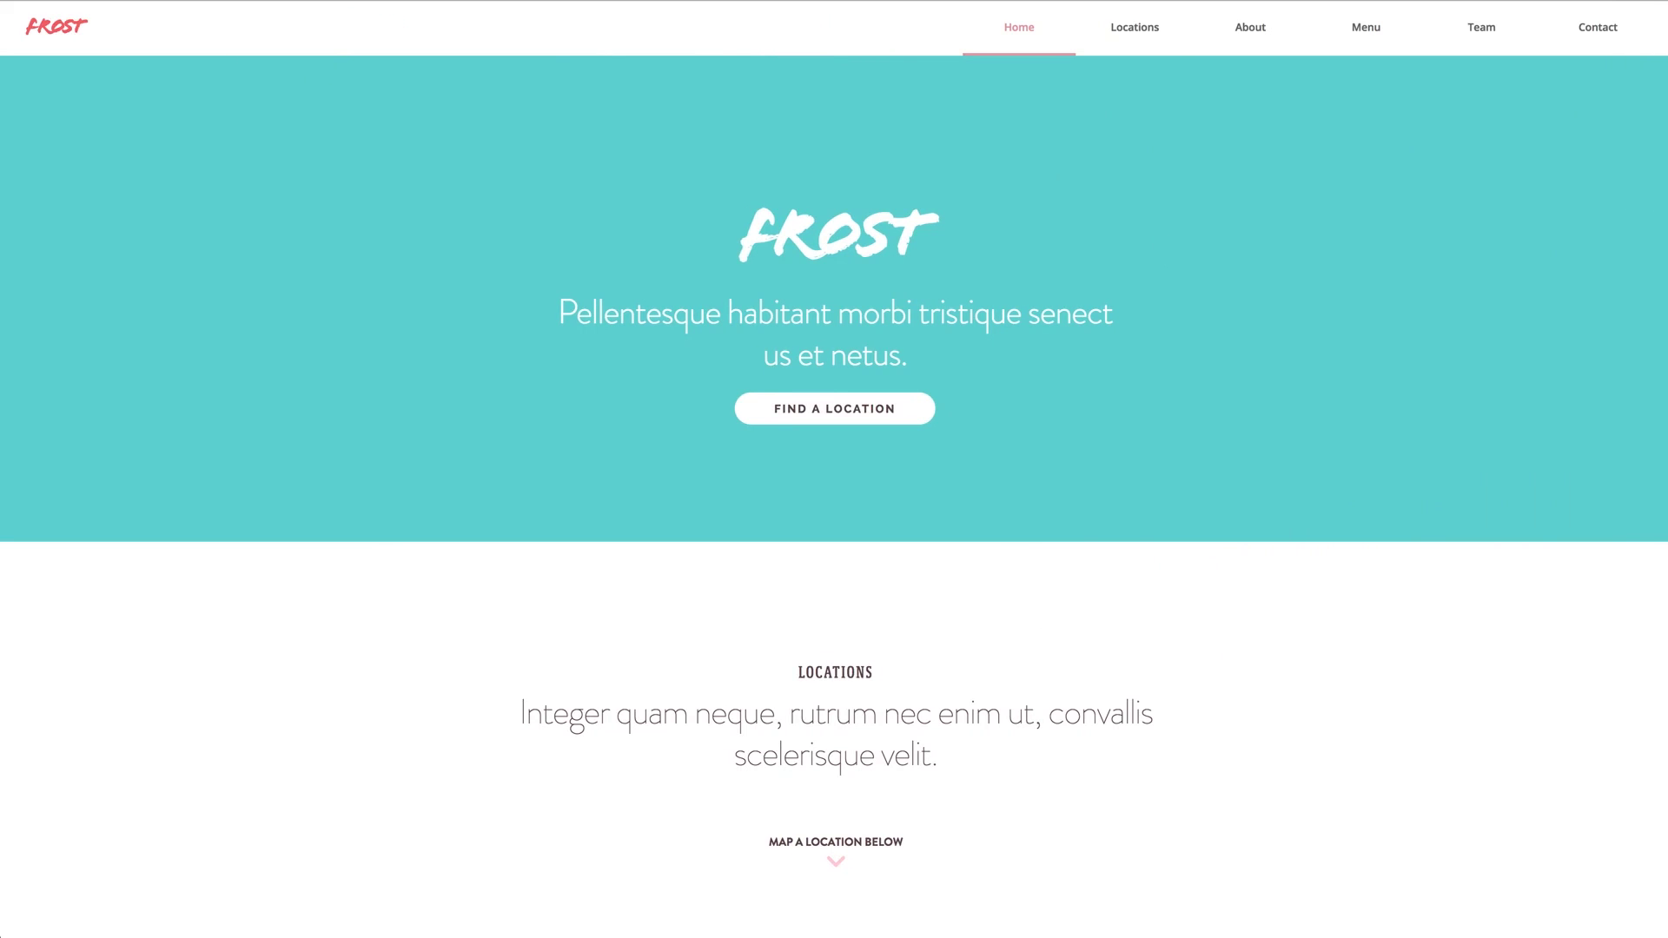
mouse_move(1665, 817)
mouse_down()
mouse_move(1578, 808)
mouse_move(1366, 696)
mouse_move(1158, 677)
mouse_move(1110, 774)
mouse_move(961, 756)
mouse_move(1667, 792)
mouse_up()
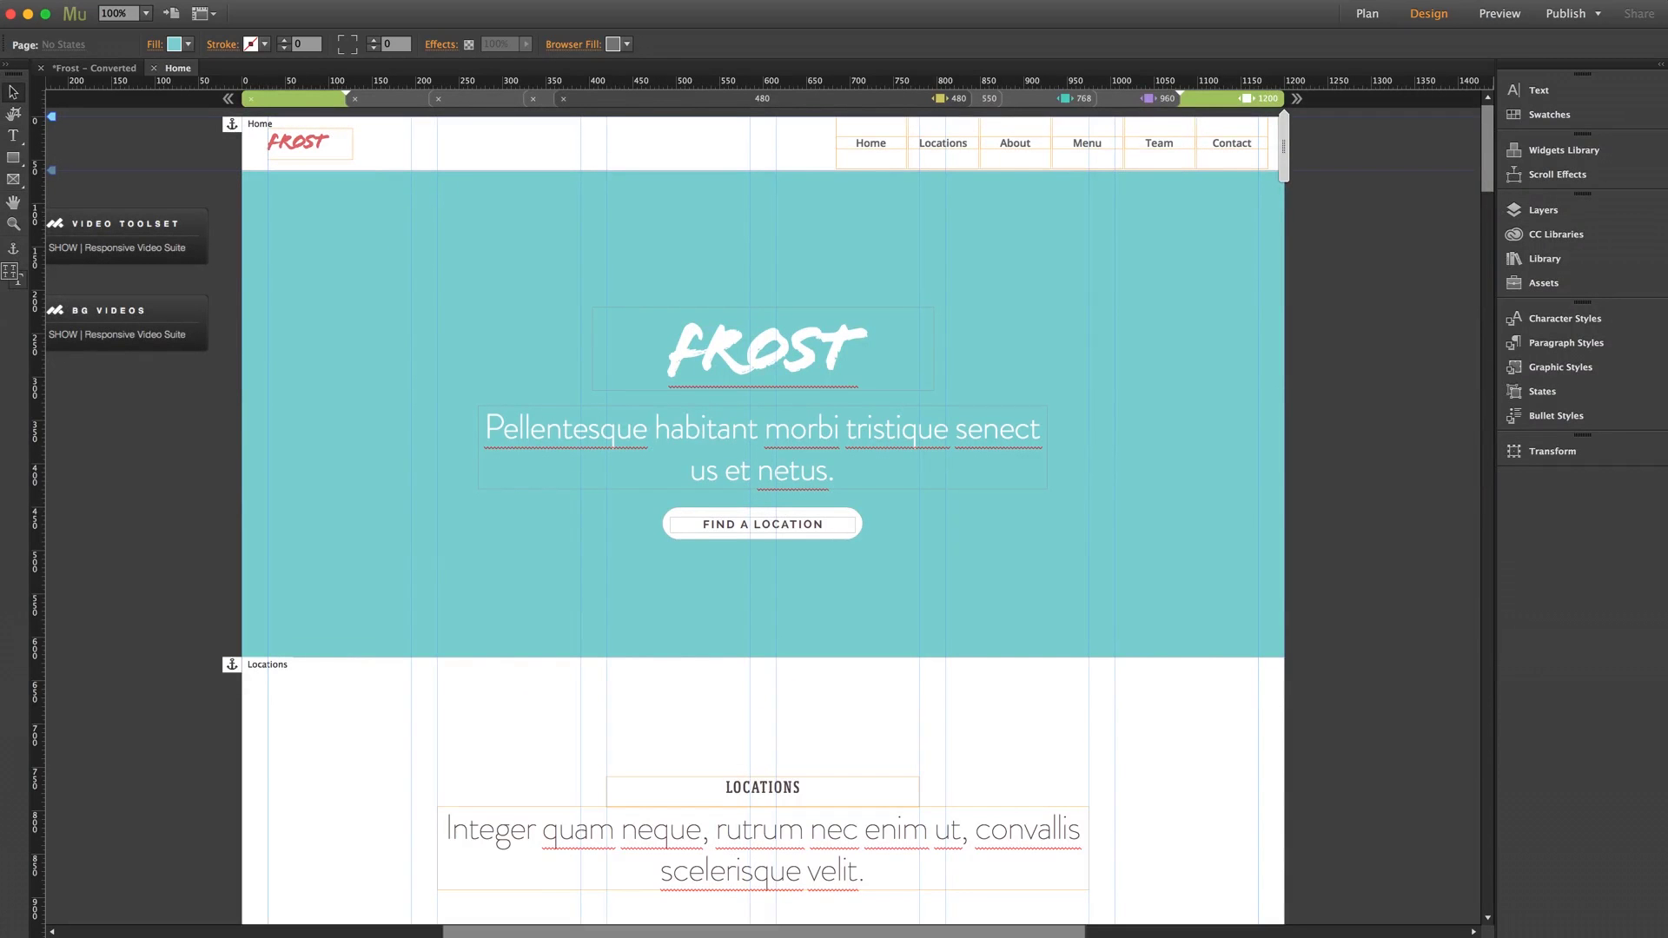
Set resize options for the dark footer and its copyright and MUSETHEMES.COM lines, then preview
drag(1488, 182, 1486, 517)
click(300, 536)
click(185, 513)
drag(425, 573, 695, 602)
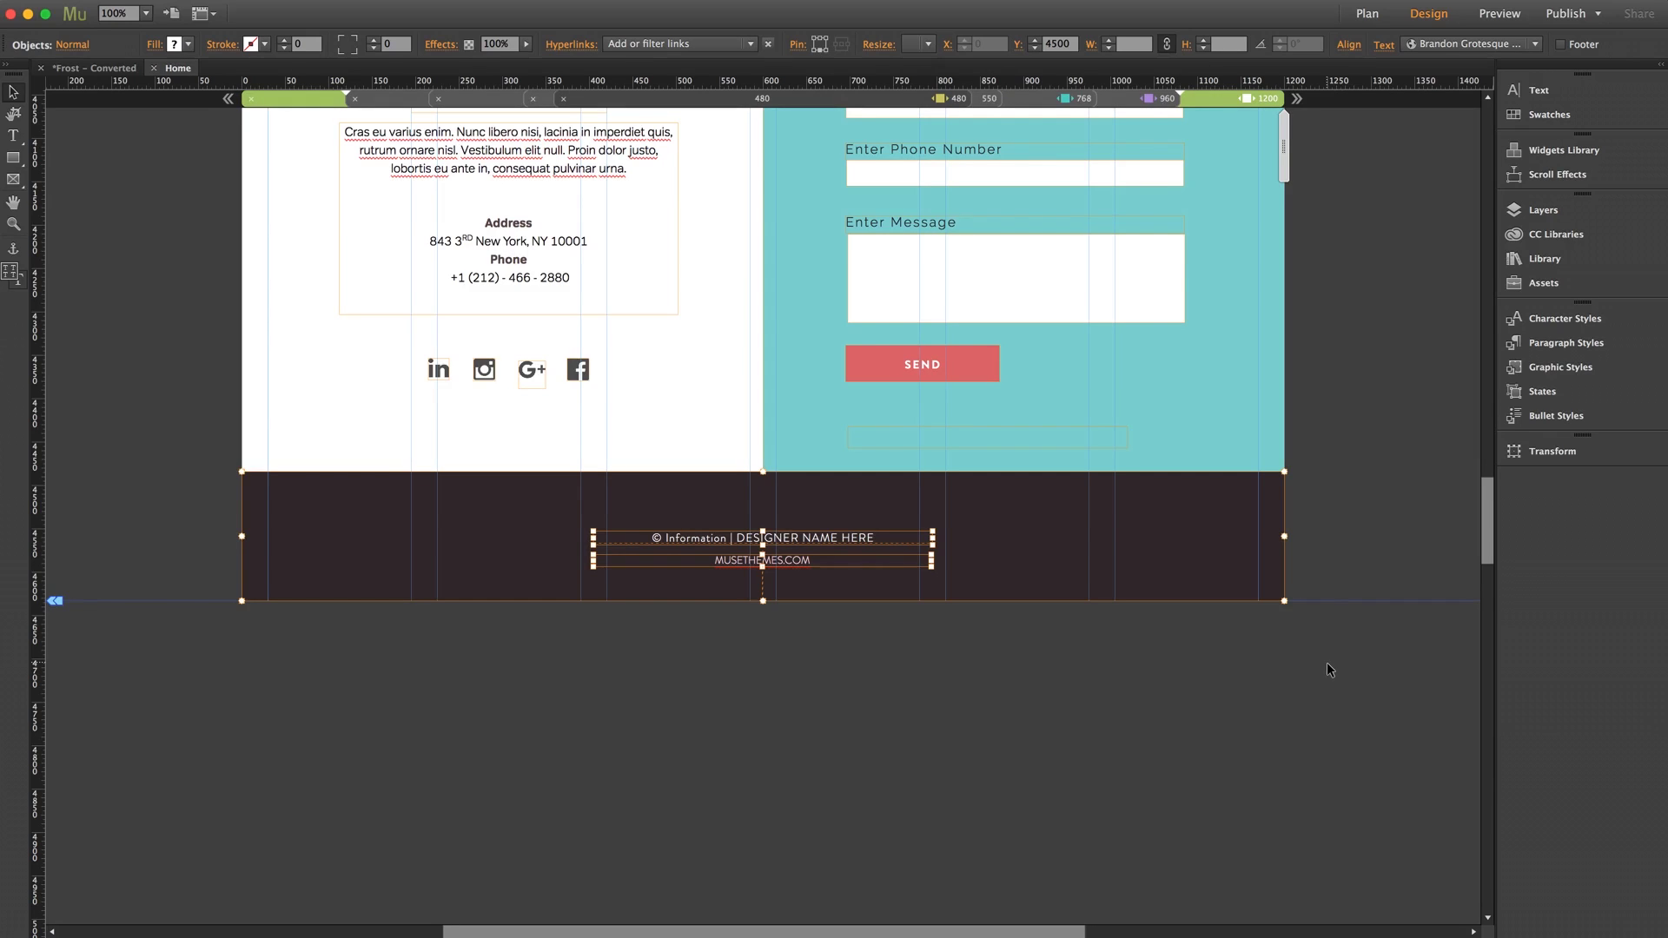
click(1363, 514)
key(super+shift+e)
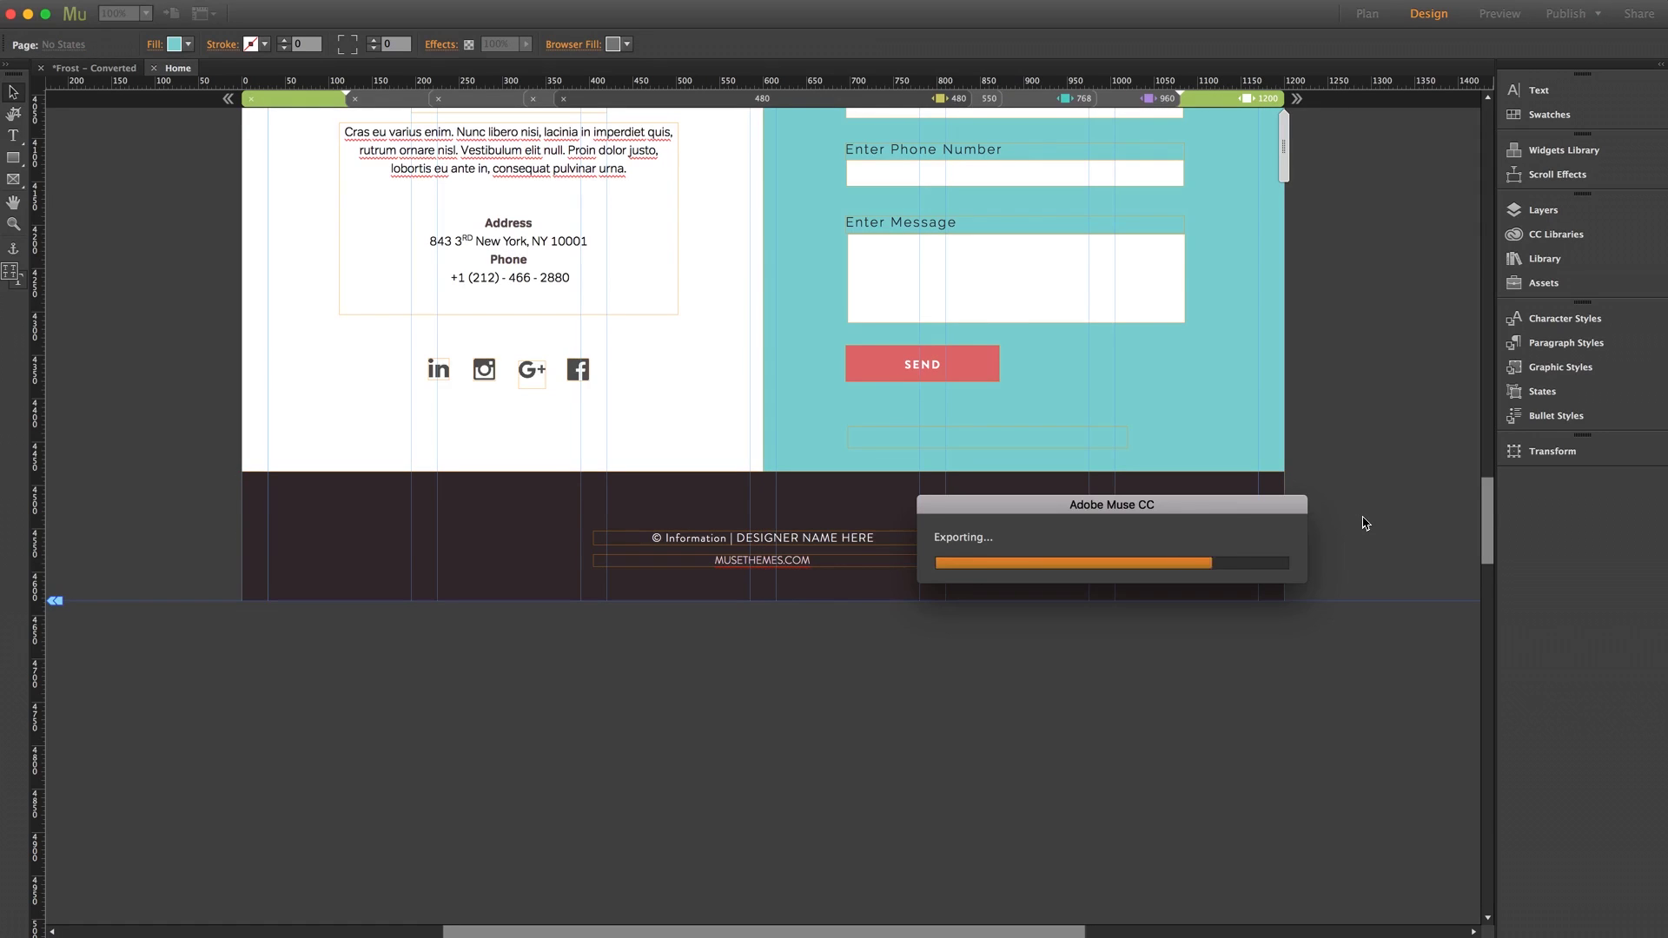
Scroll the preview and narrow the browser window to check the image row and footer
scroll(1233, 526, down, 5)
scroll(1233, 525, up, 4)
scroll(1238, 530, up, 2)
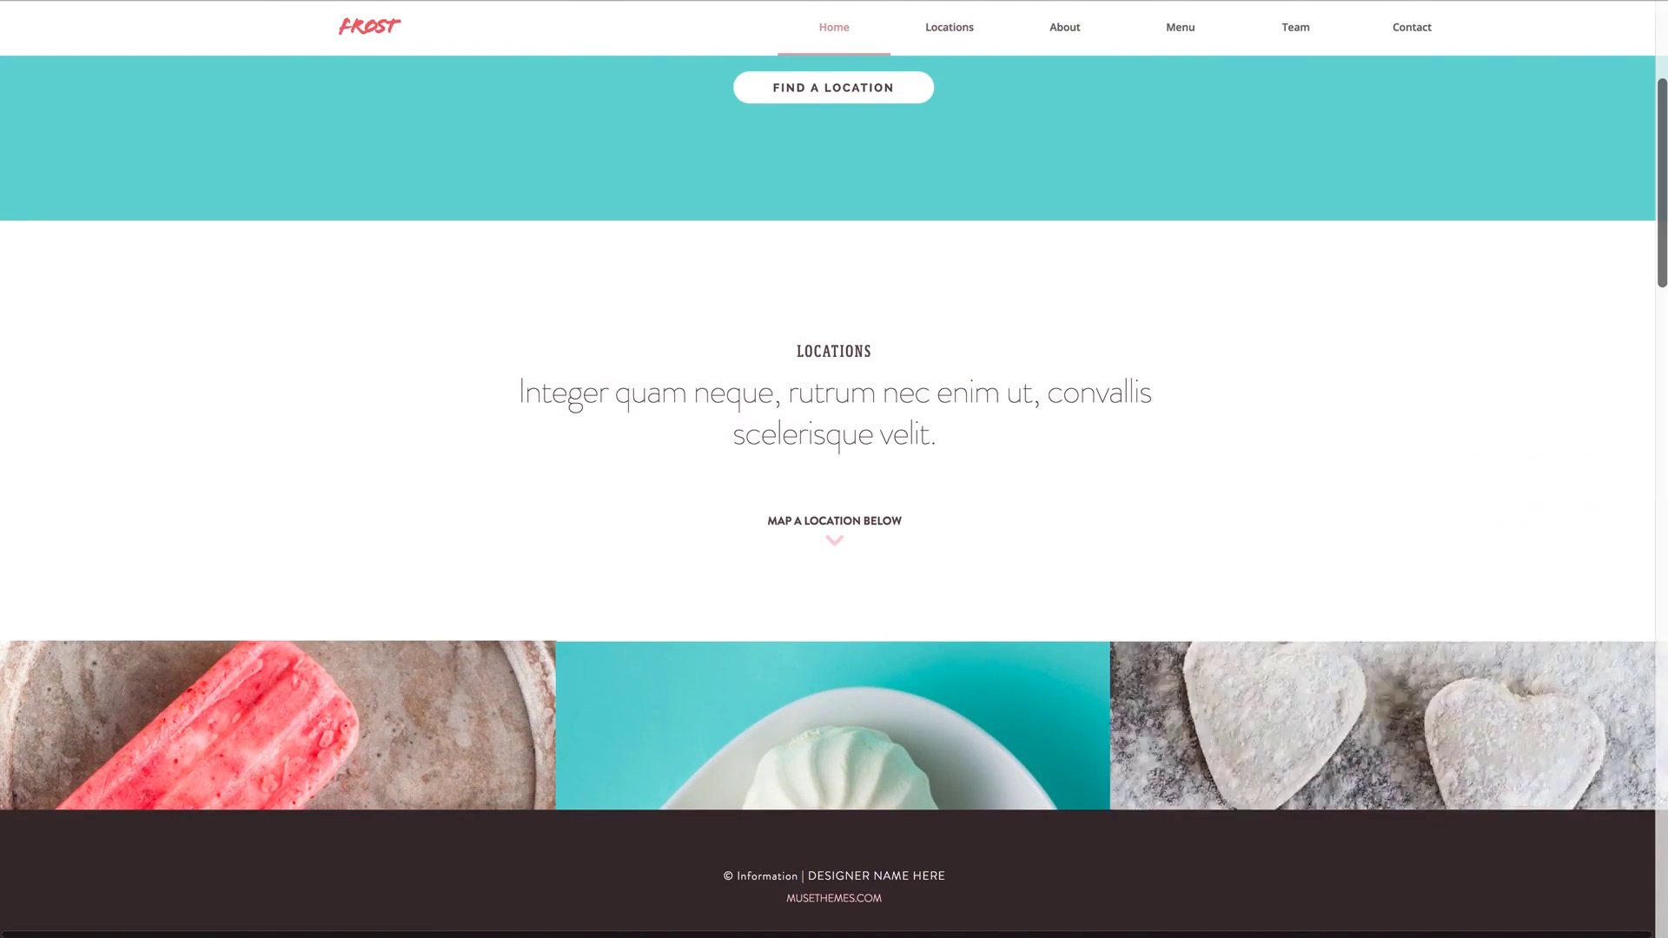
mouse_move(1665, 498)
mouse_down()
mouse_move(1393, 507)
mouse_move(1368, 504)
mouse_move(1499, 500)
mouse_move(1086, 489)
mouse_move(1664, 492)
mouse_up()
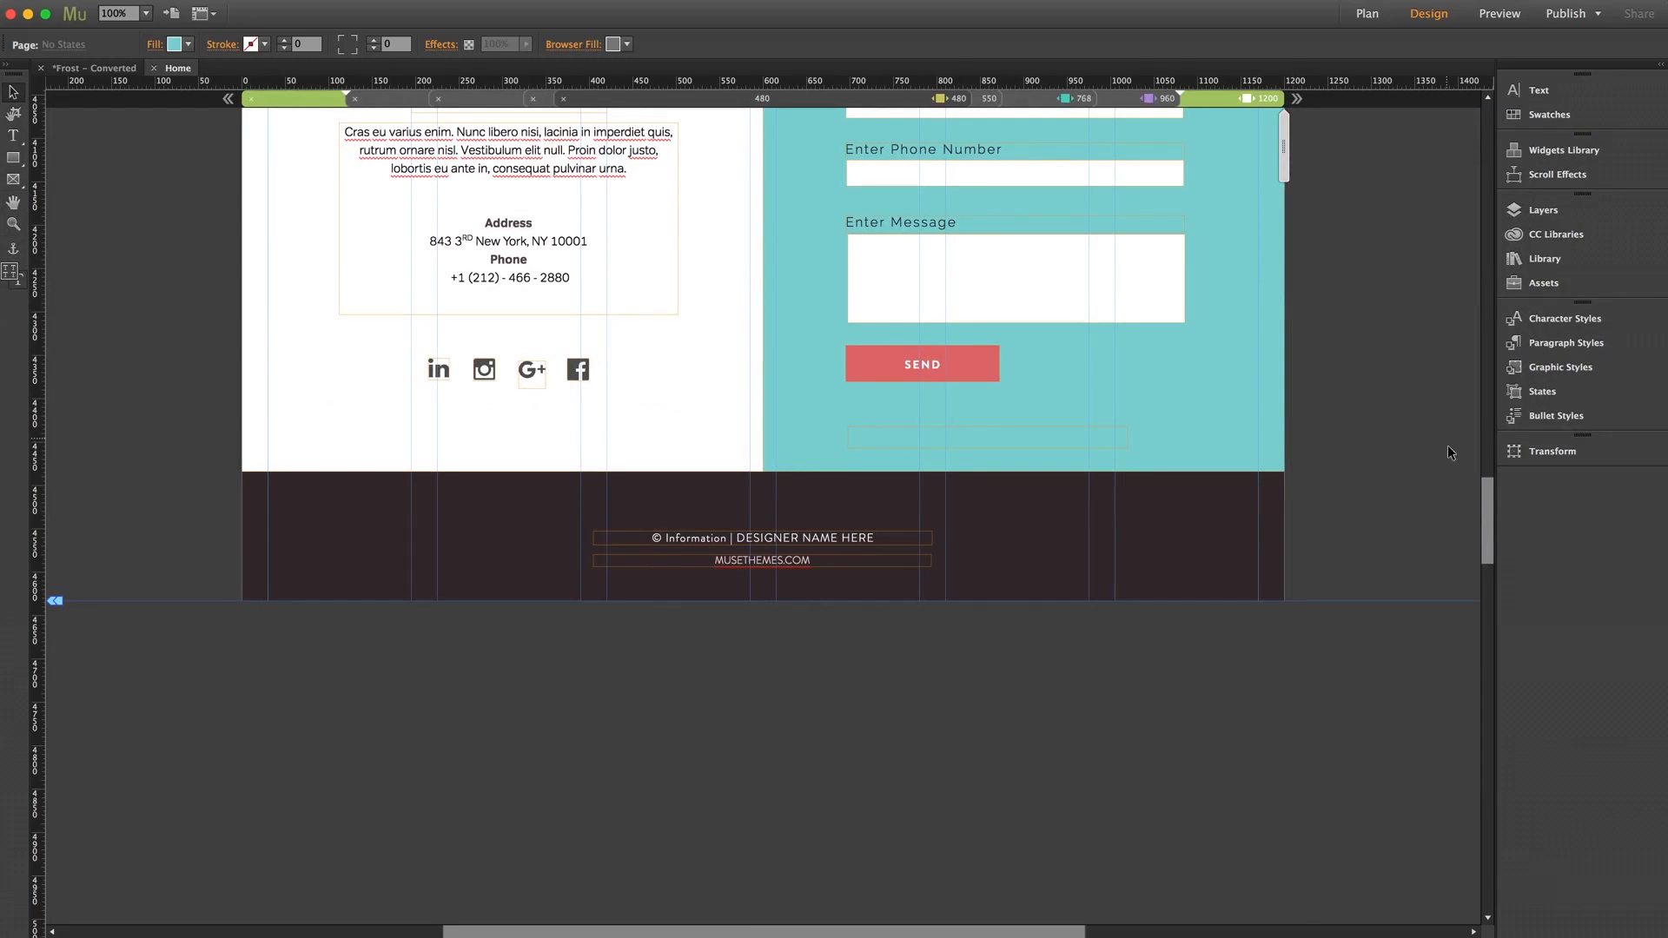
drag(1488, 509, 1489, 111)
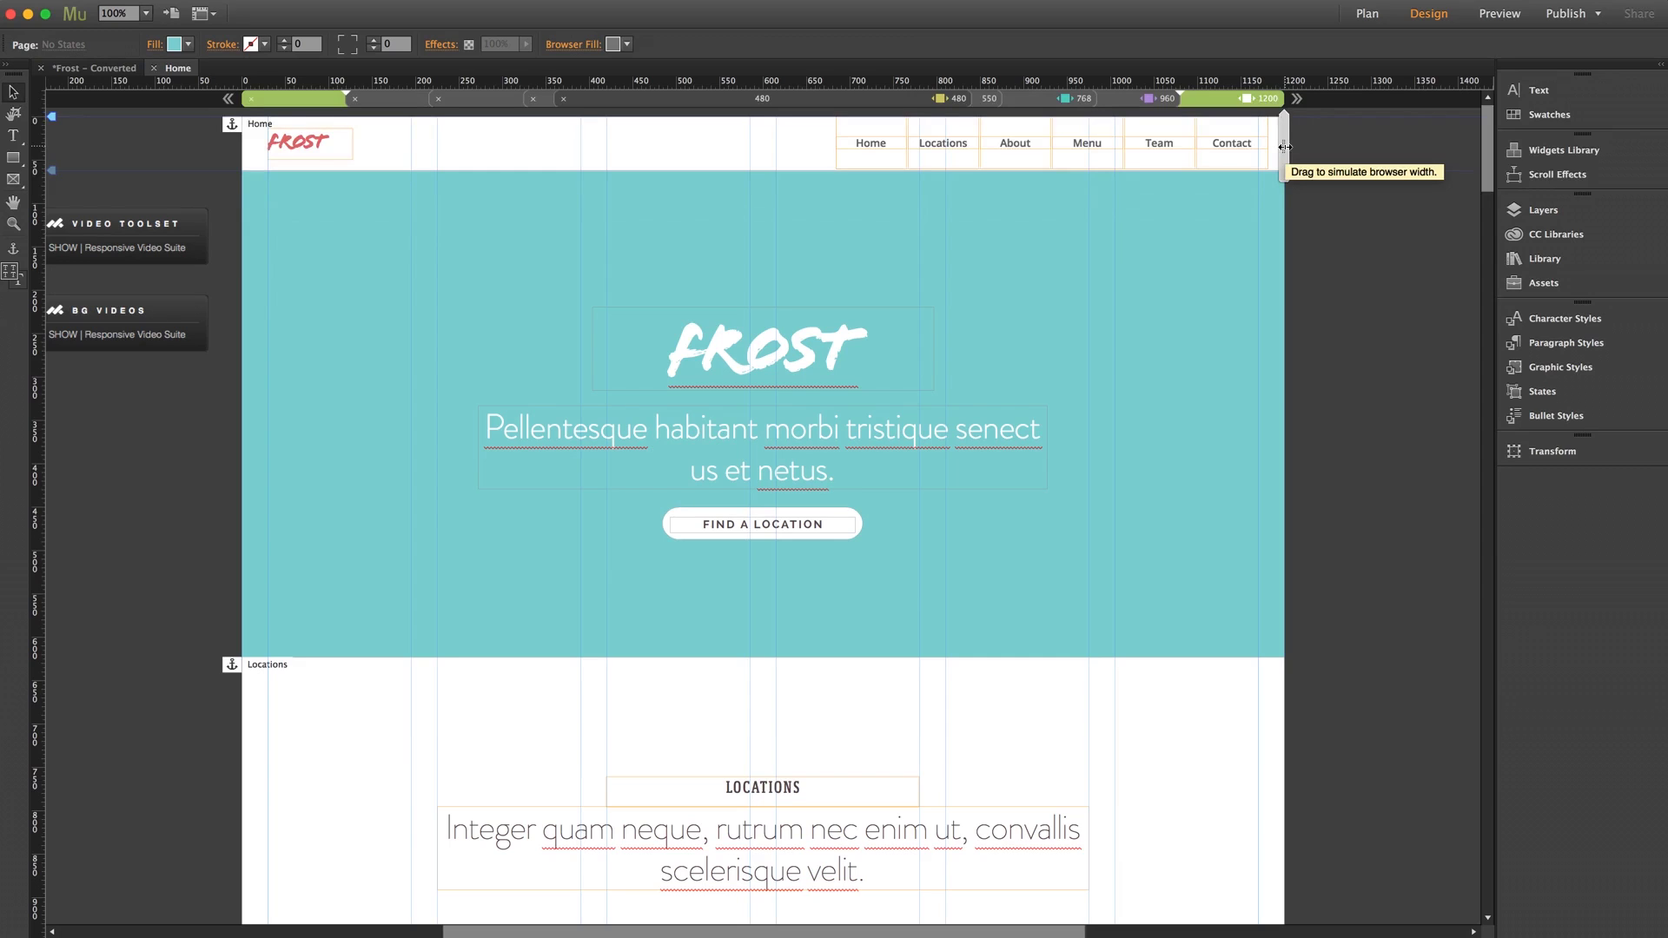
Narrow the page width to 1030 and then 1000 px and inspect the logo and menu
drag(1284, 147, 1215, 150)
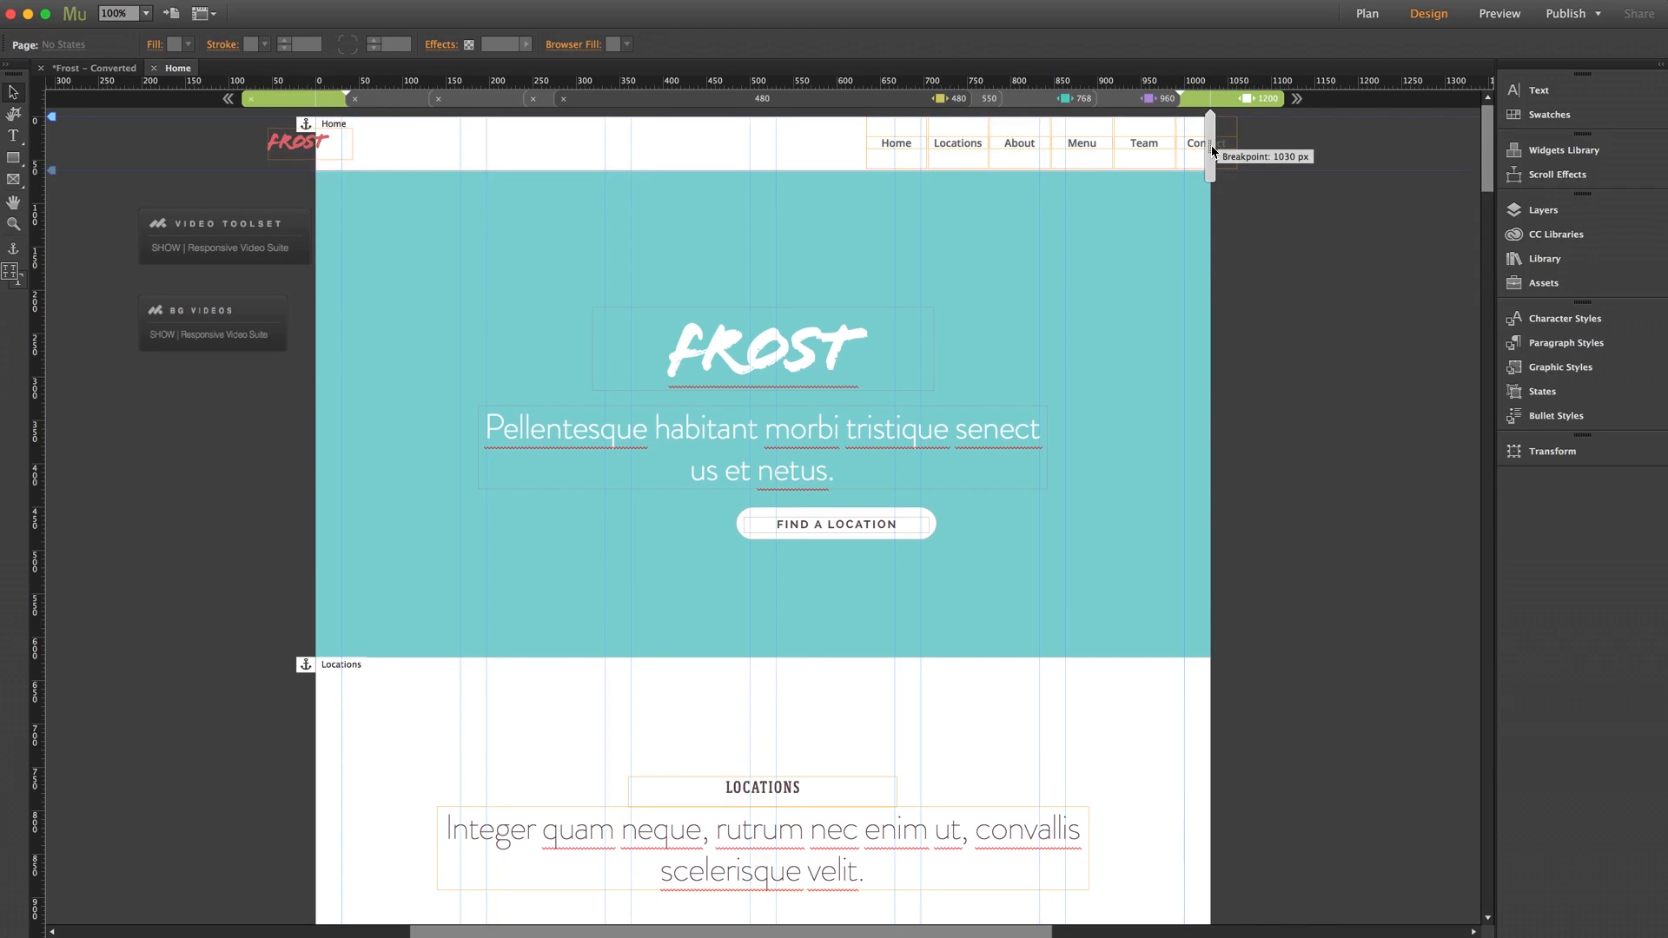
drag(1214, 150, 1214, 150)
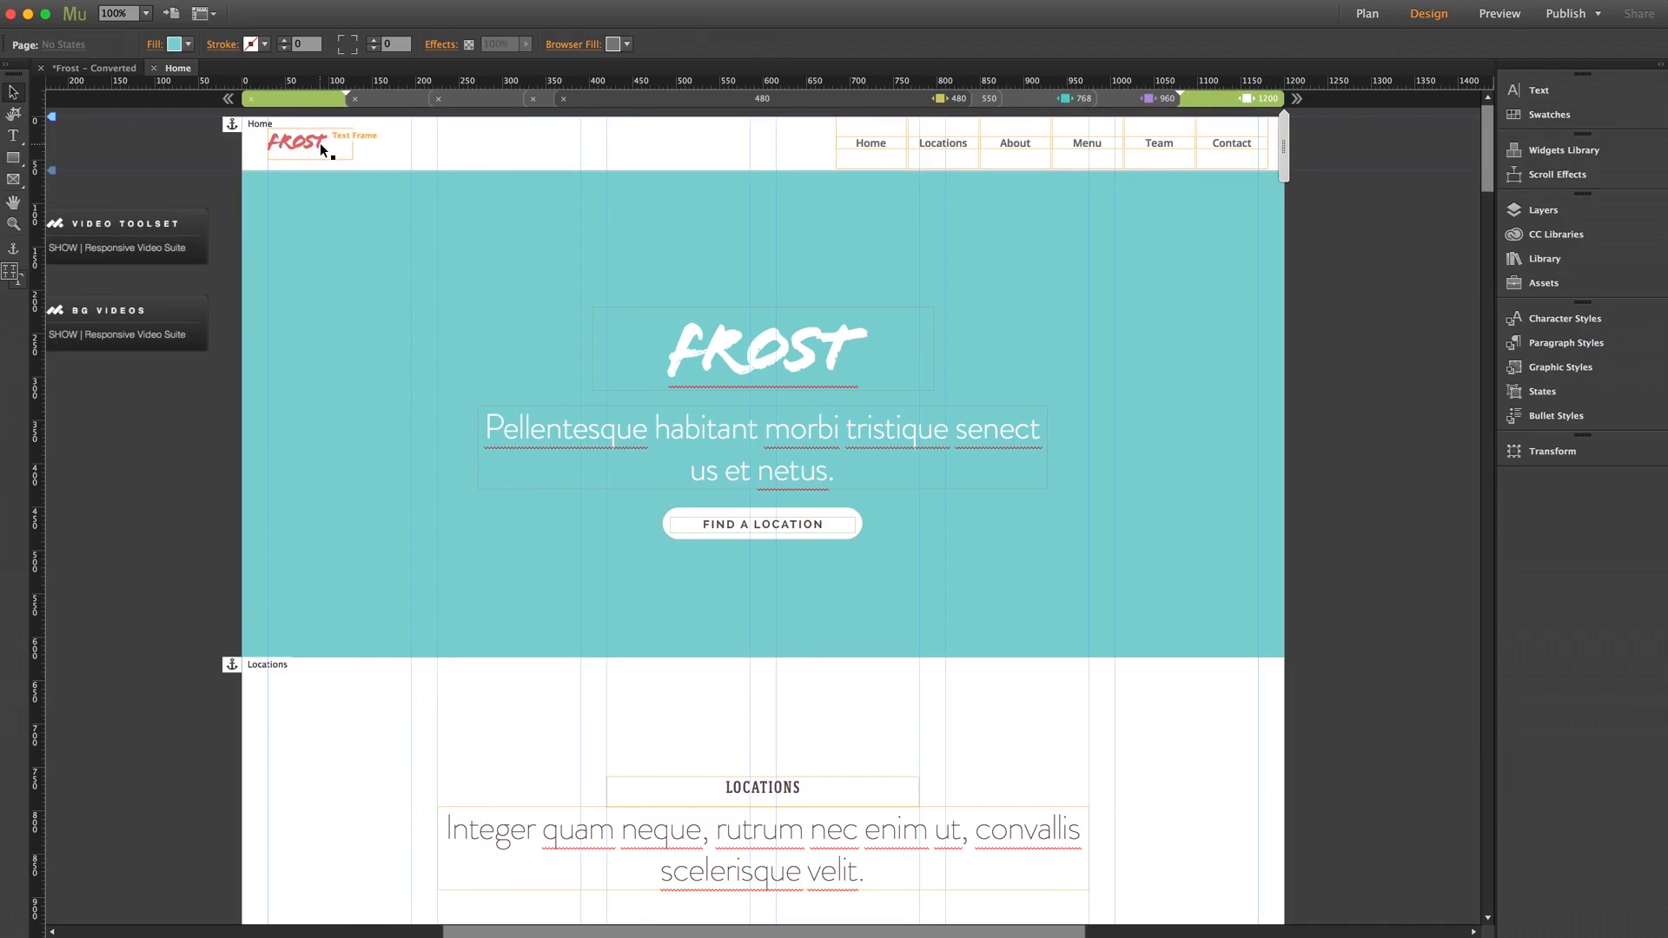
click(309, 143)
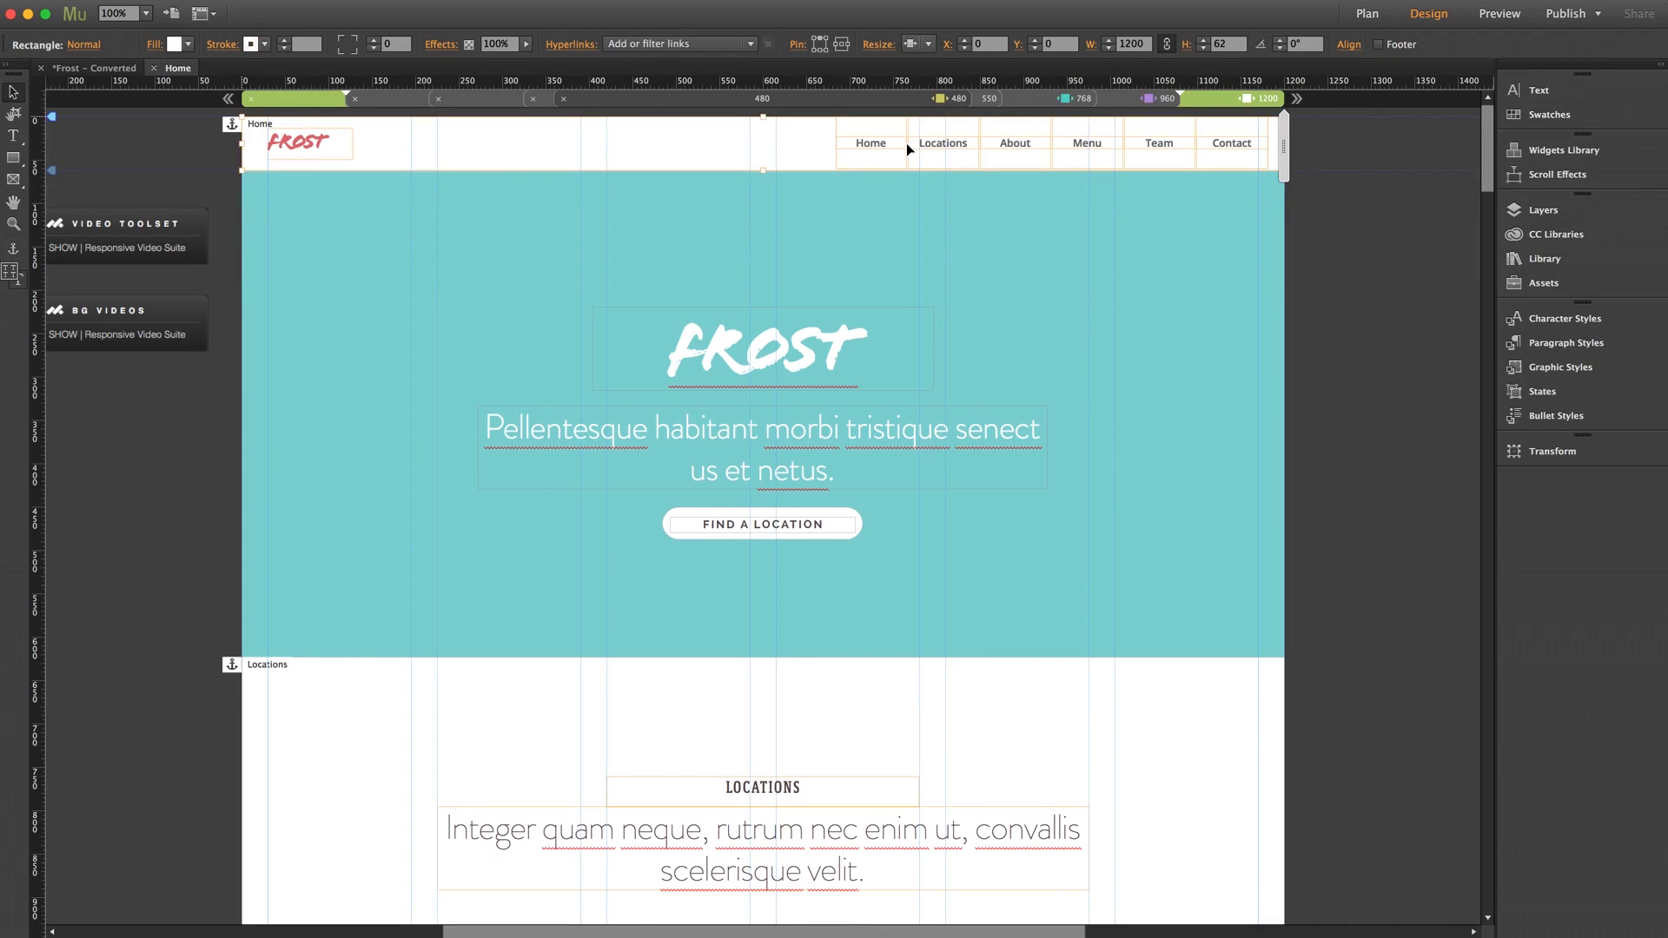
click(876, 151)
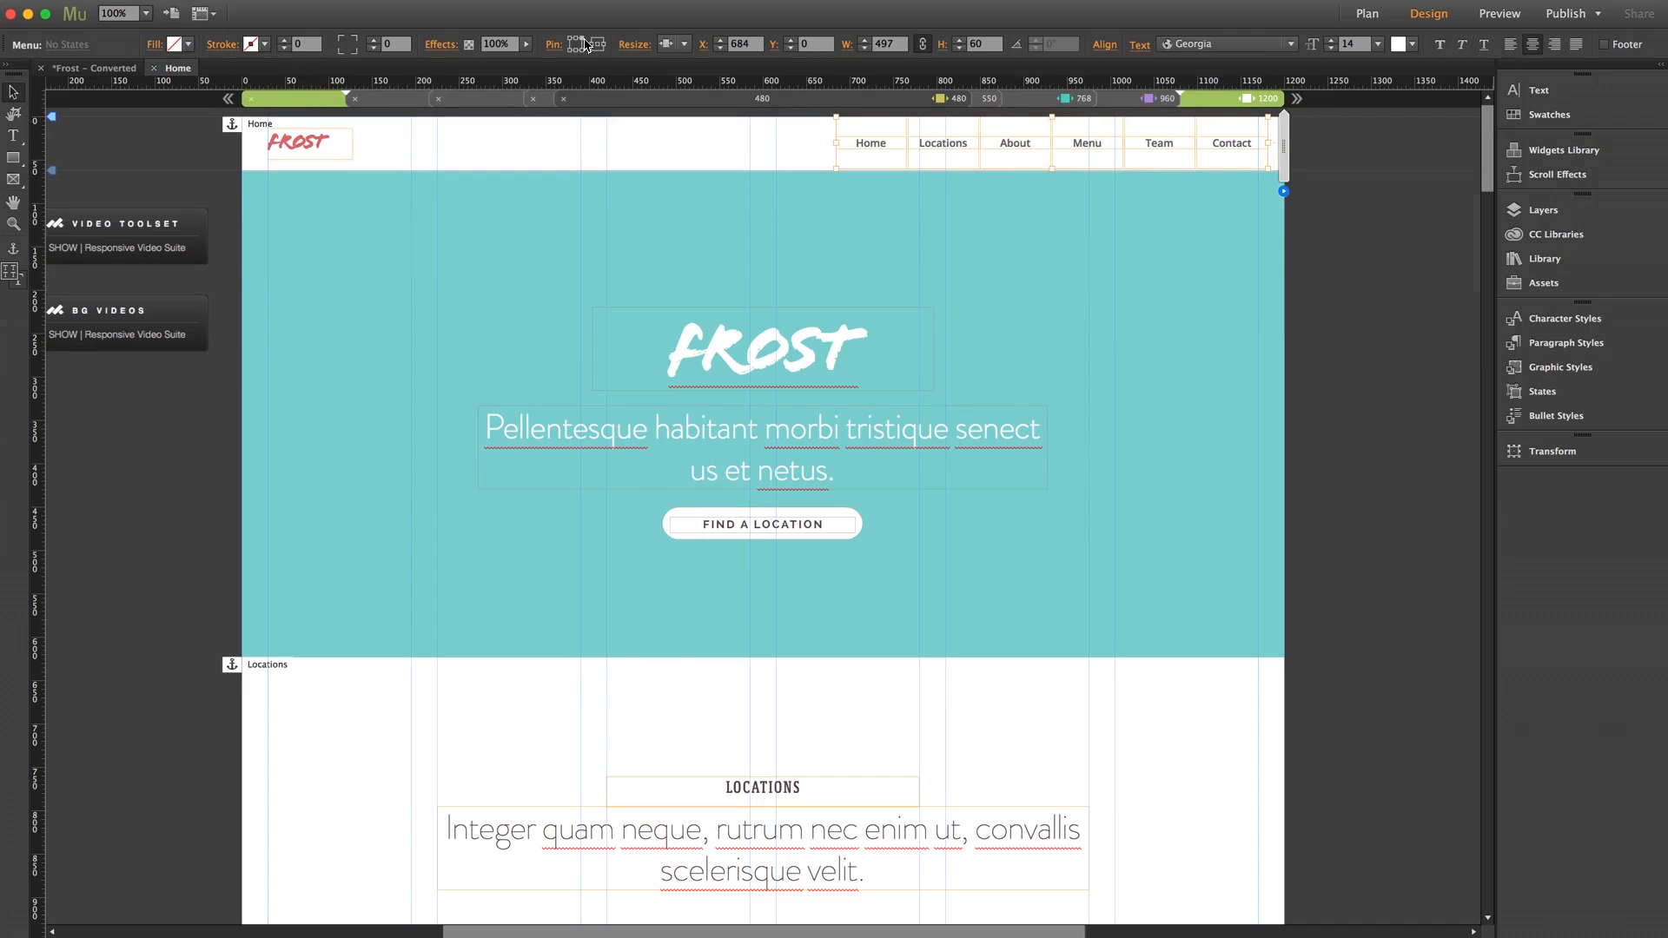
click(1278, 146)
drag(1277, 146, 1198, 153)
Restore the 1200 px page width and check the header background rectangle
click(1265, 228)
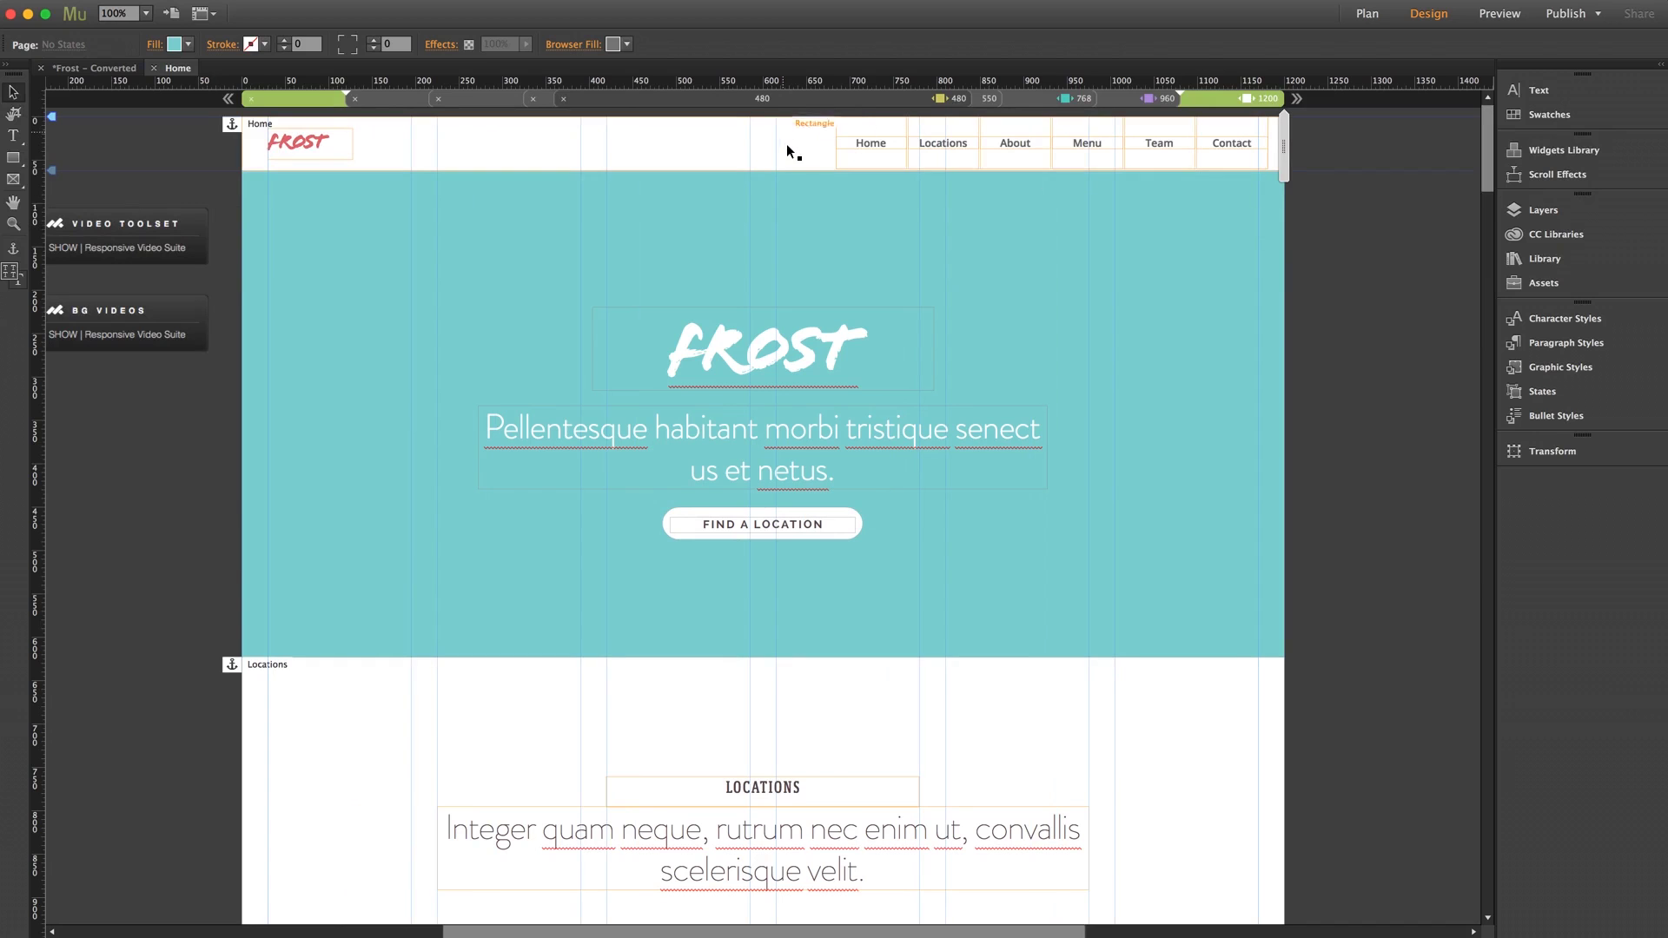
click(758, 137)
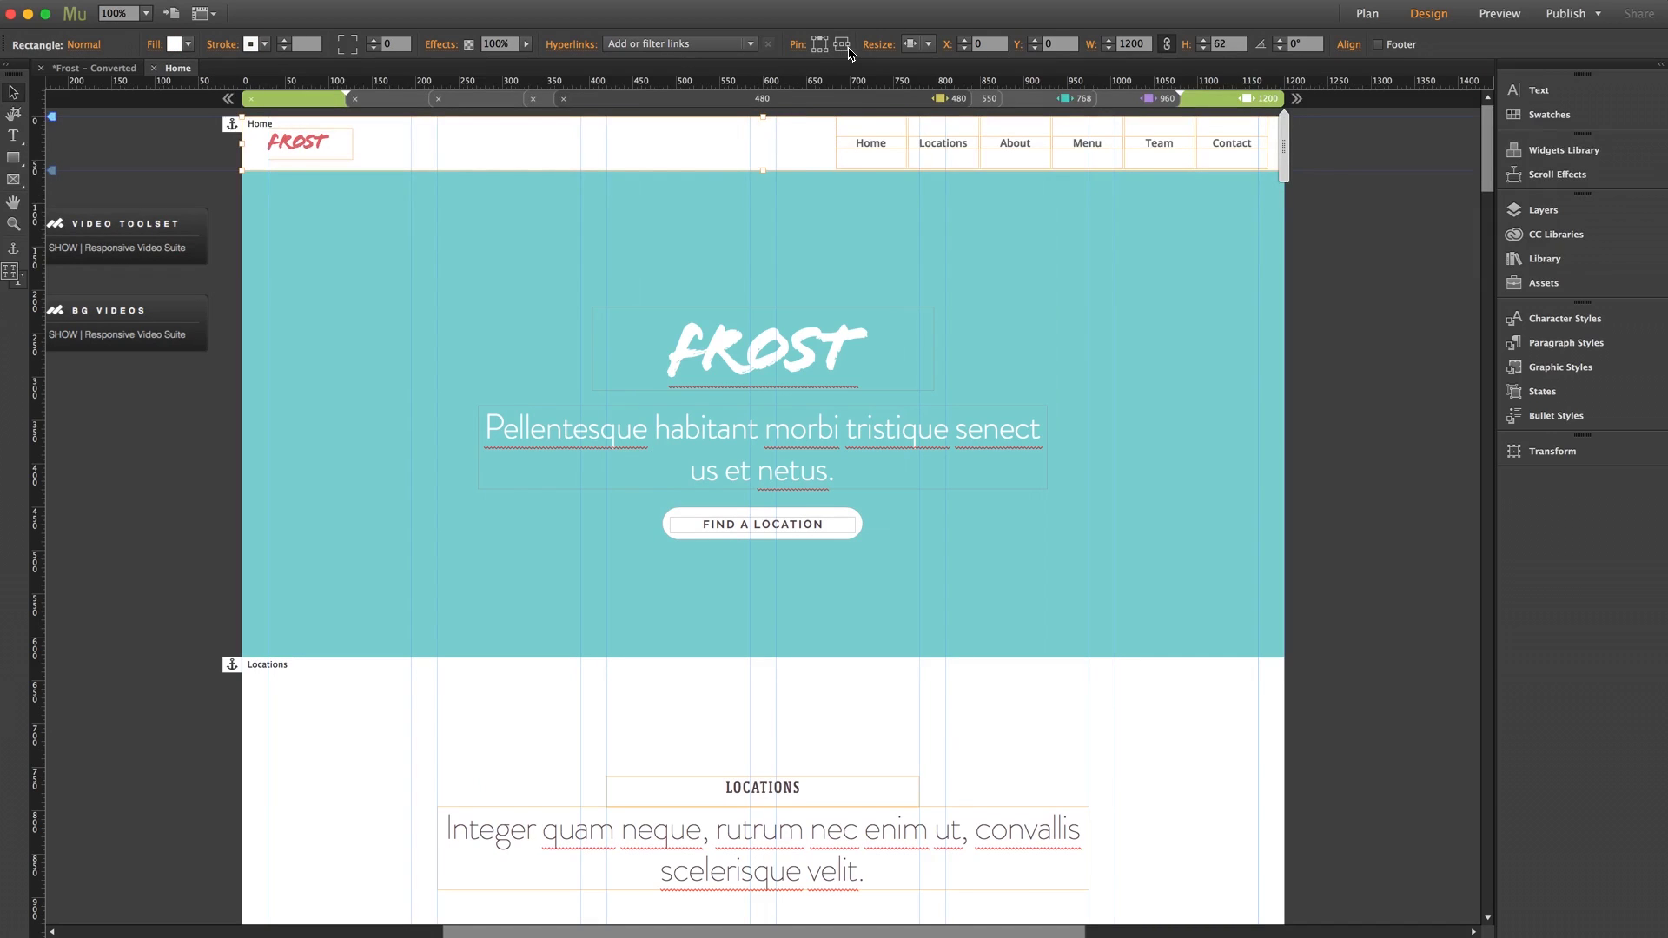
drag(1488, 182, 1487, 264)
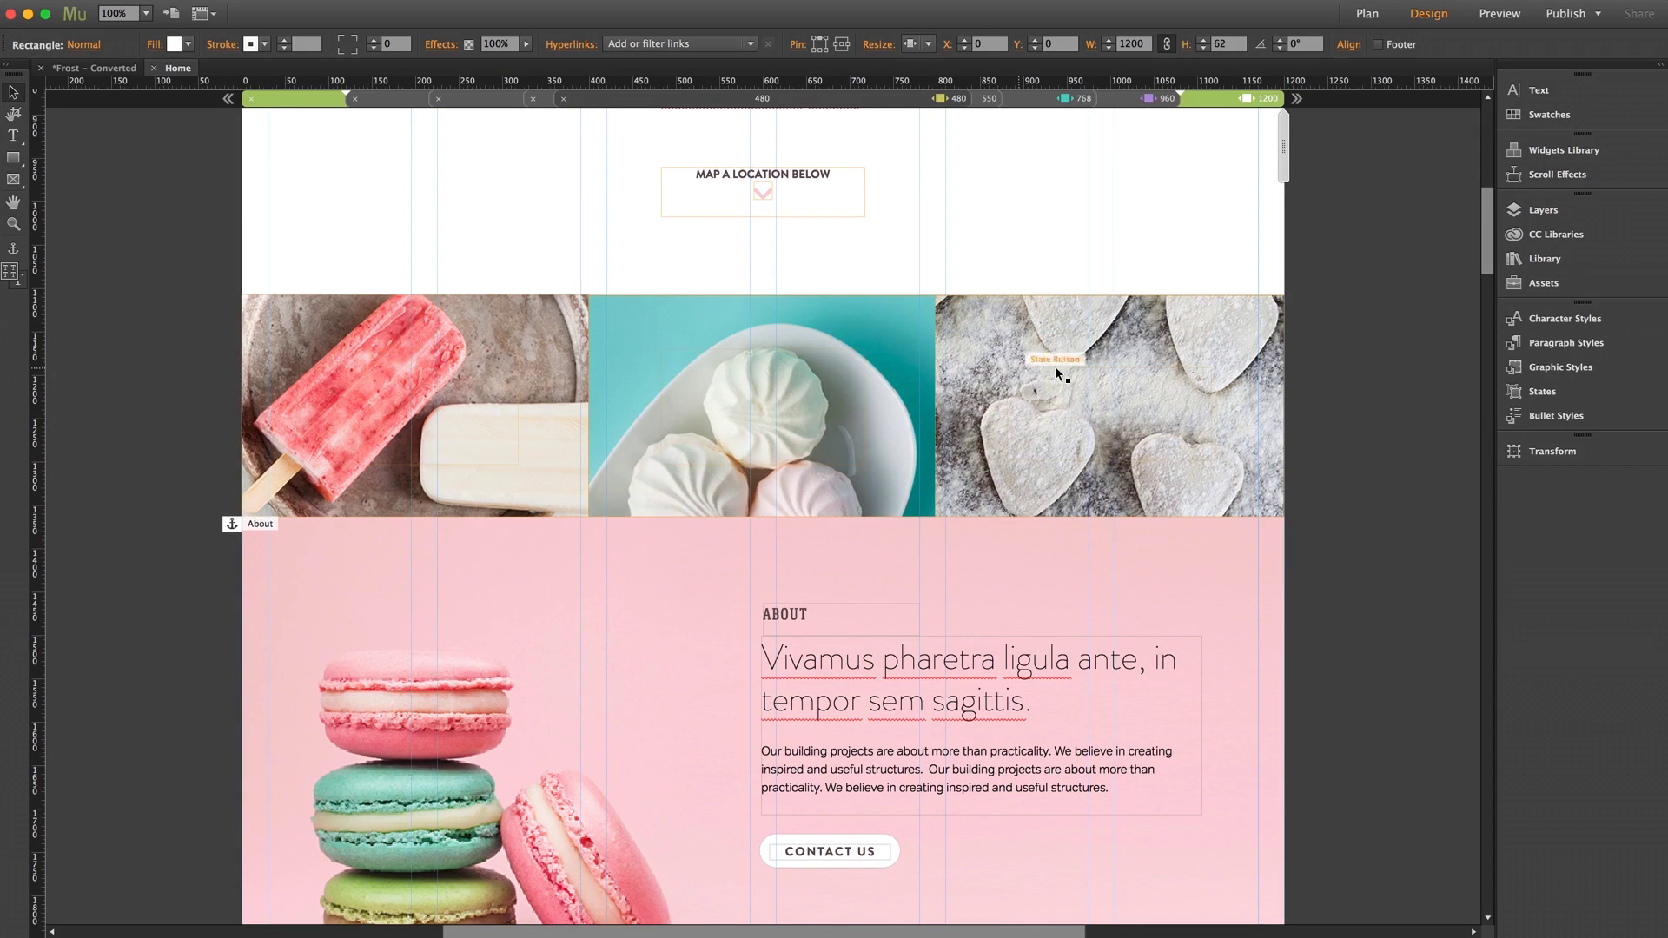
click(1346, 355)
click(483, 429)
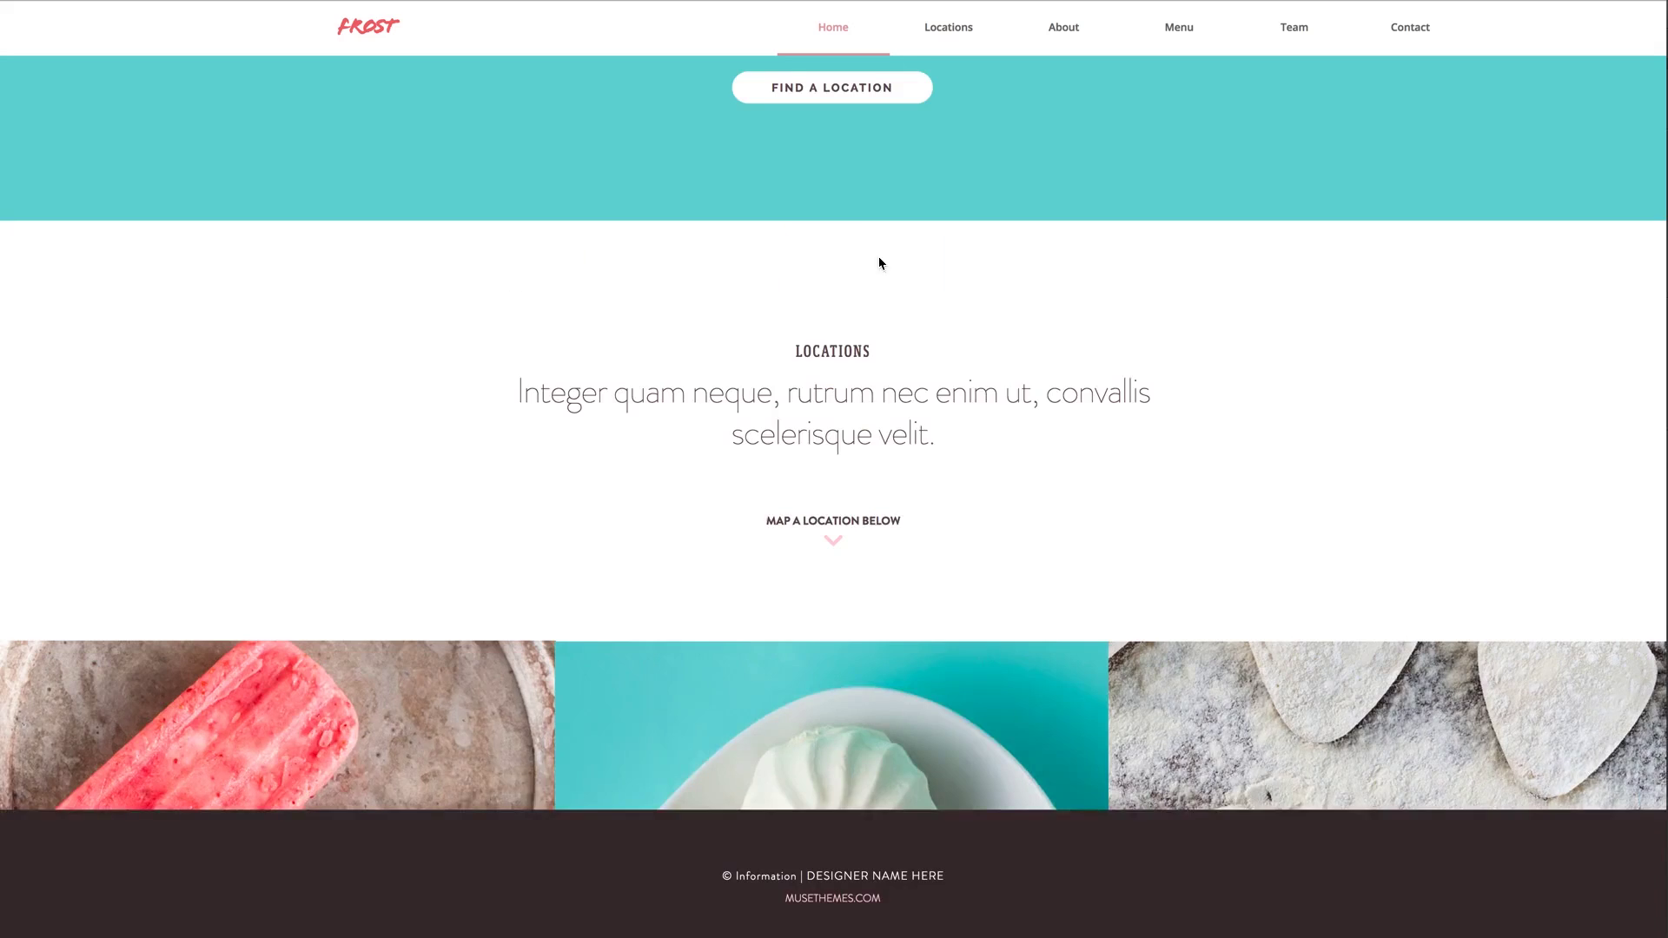
scroll(878, 260, down, 6)
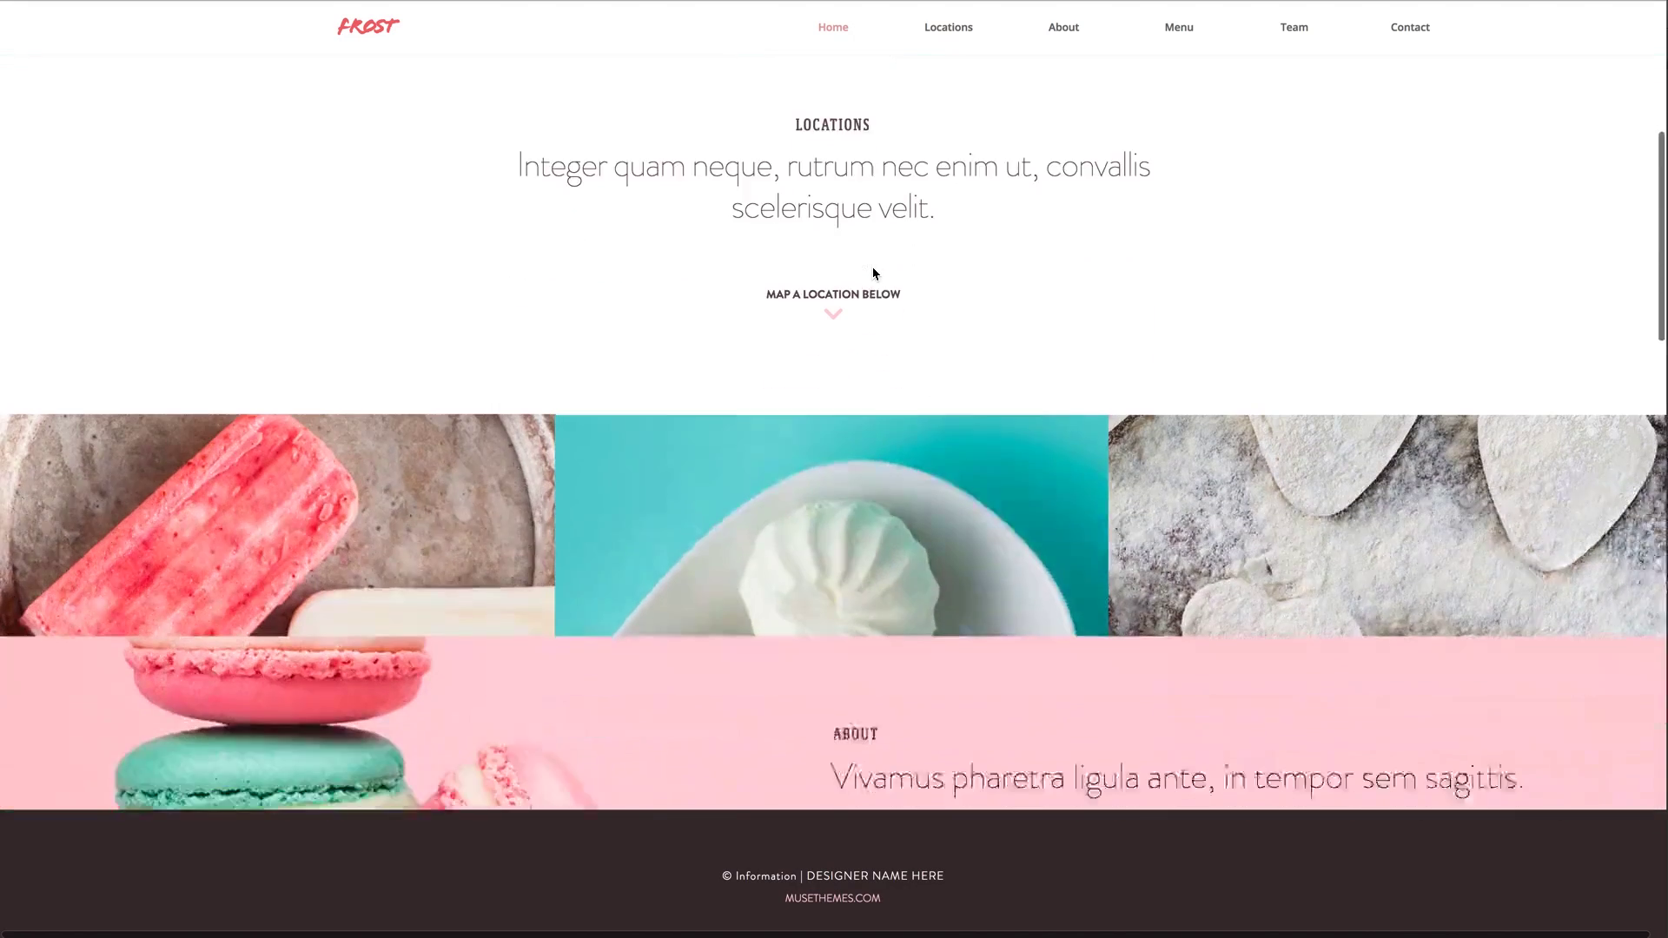
scroll(1621, 497, down, 2)
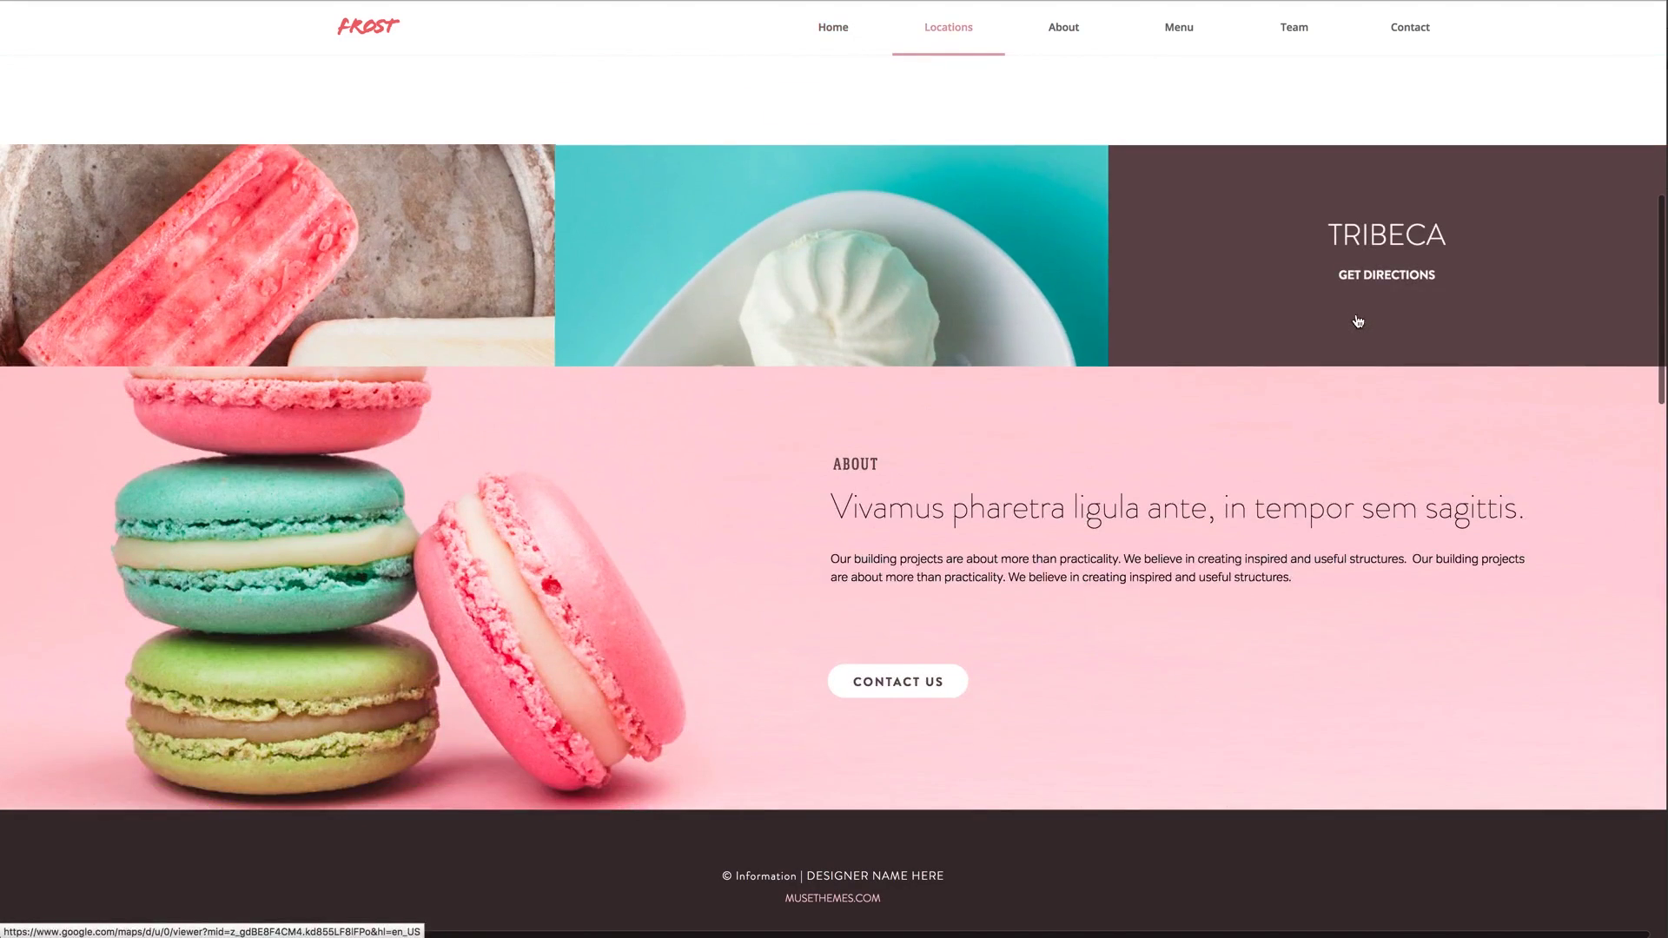
mouse_move(1659, 493)
mouse_down()
mouse_move(1217, 501)
mouse_move(1655, 513)
mouse_up()
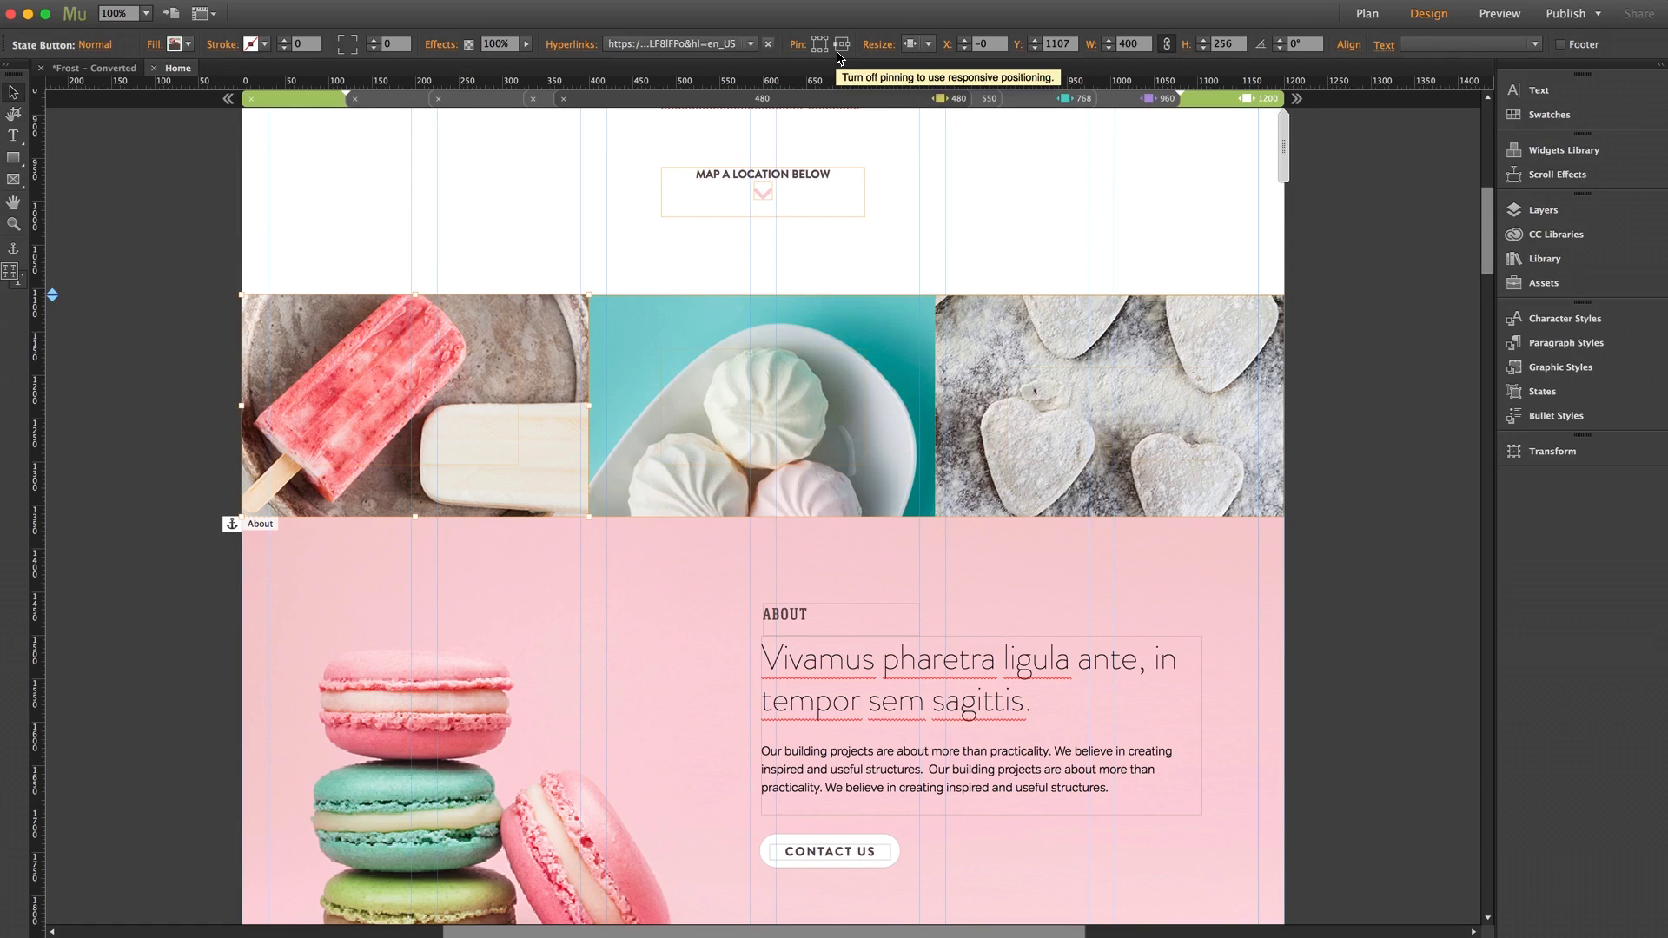
Pin the meringue and heart-cookie images at a fixed, centred size, then preview the page
click(832, 330)
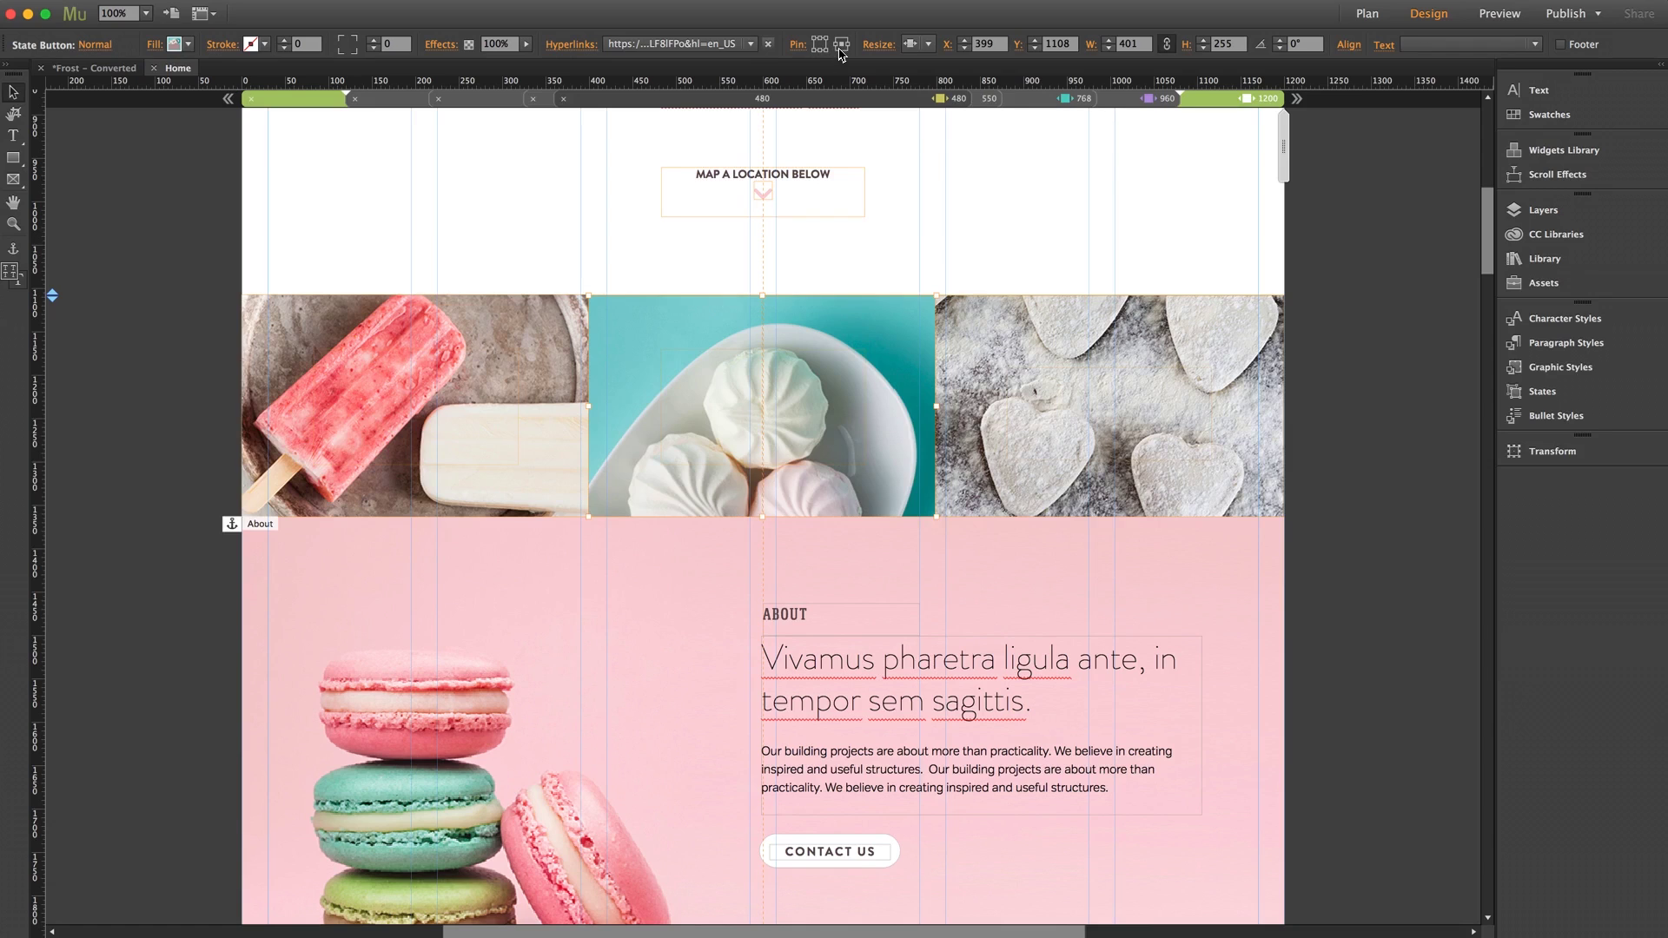
click(962, 318)
click(1358, 399)
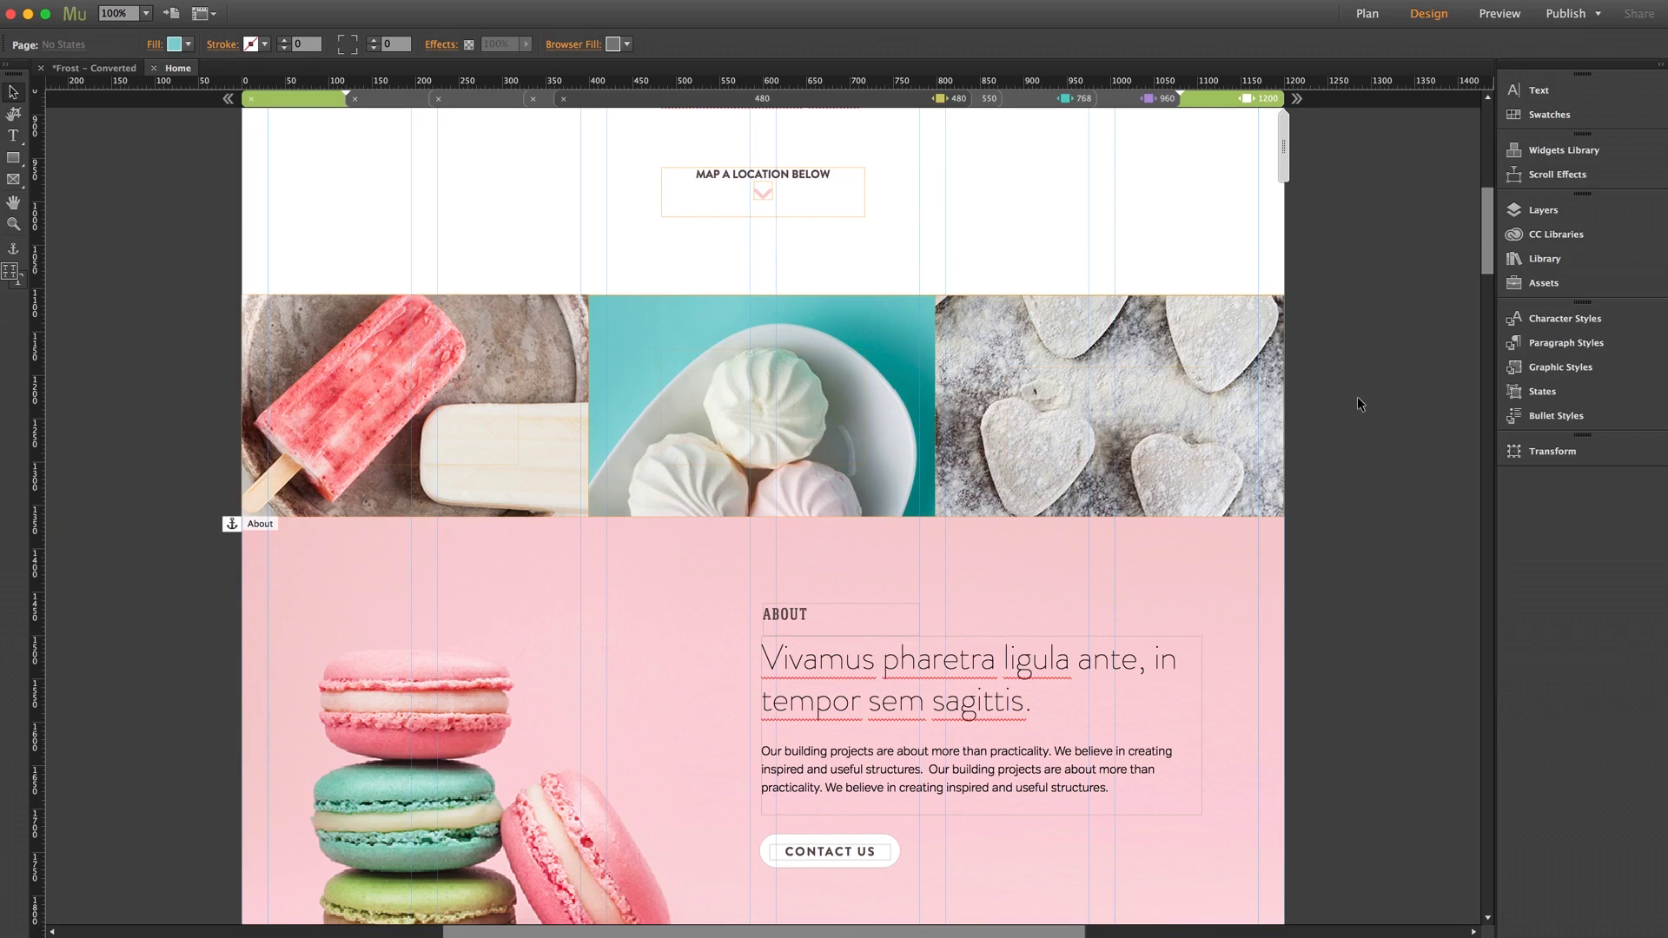
drag(153, 368, 1062, 409)
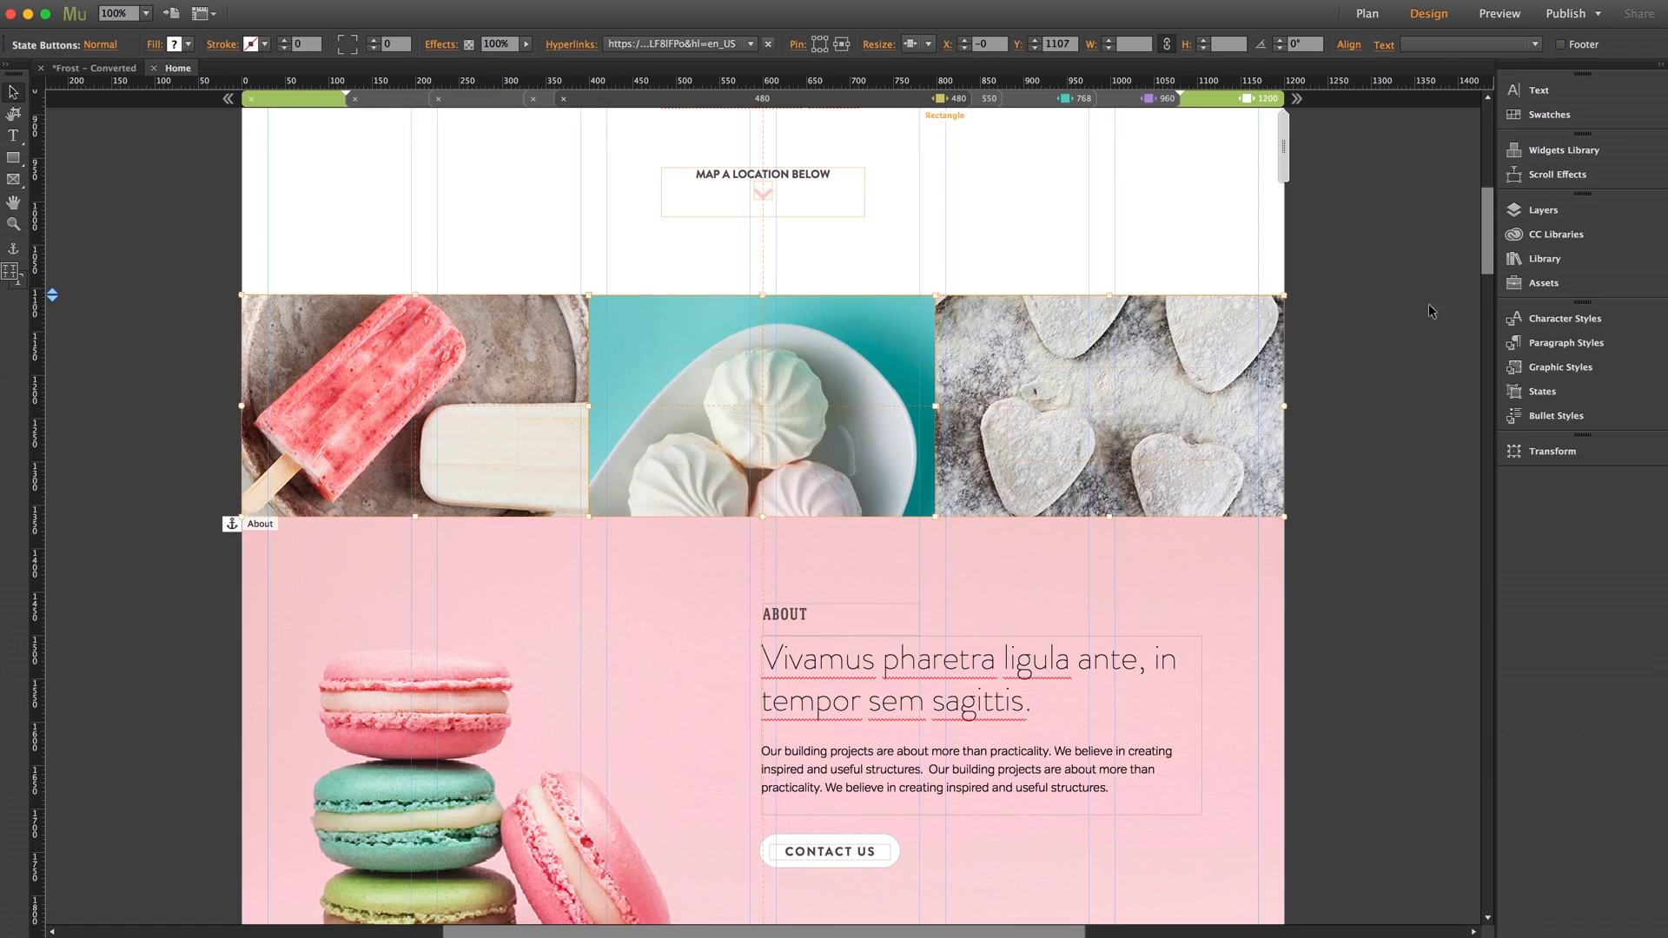
click(1369, 306)
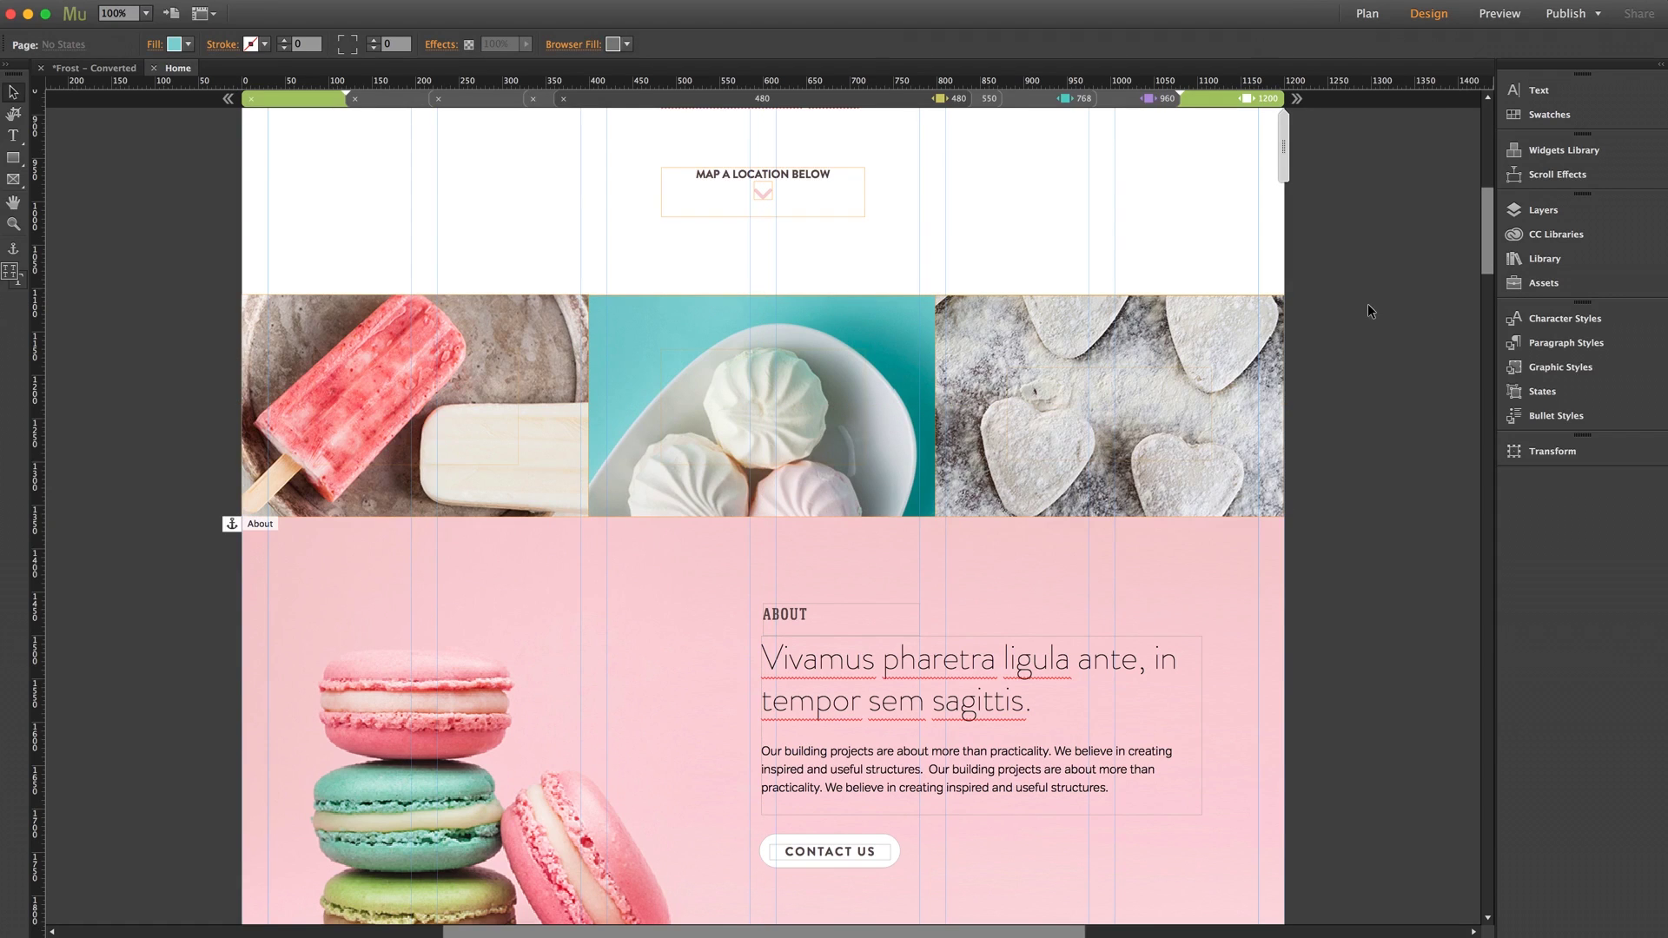
key(super+shift+e)
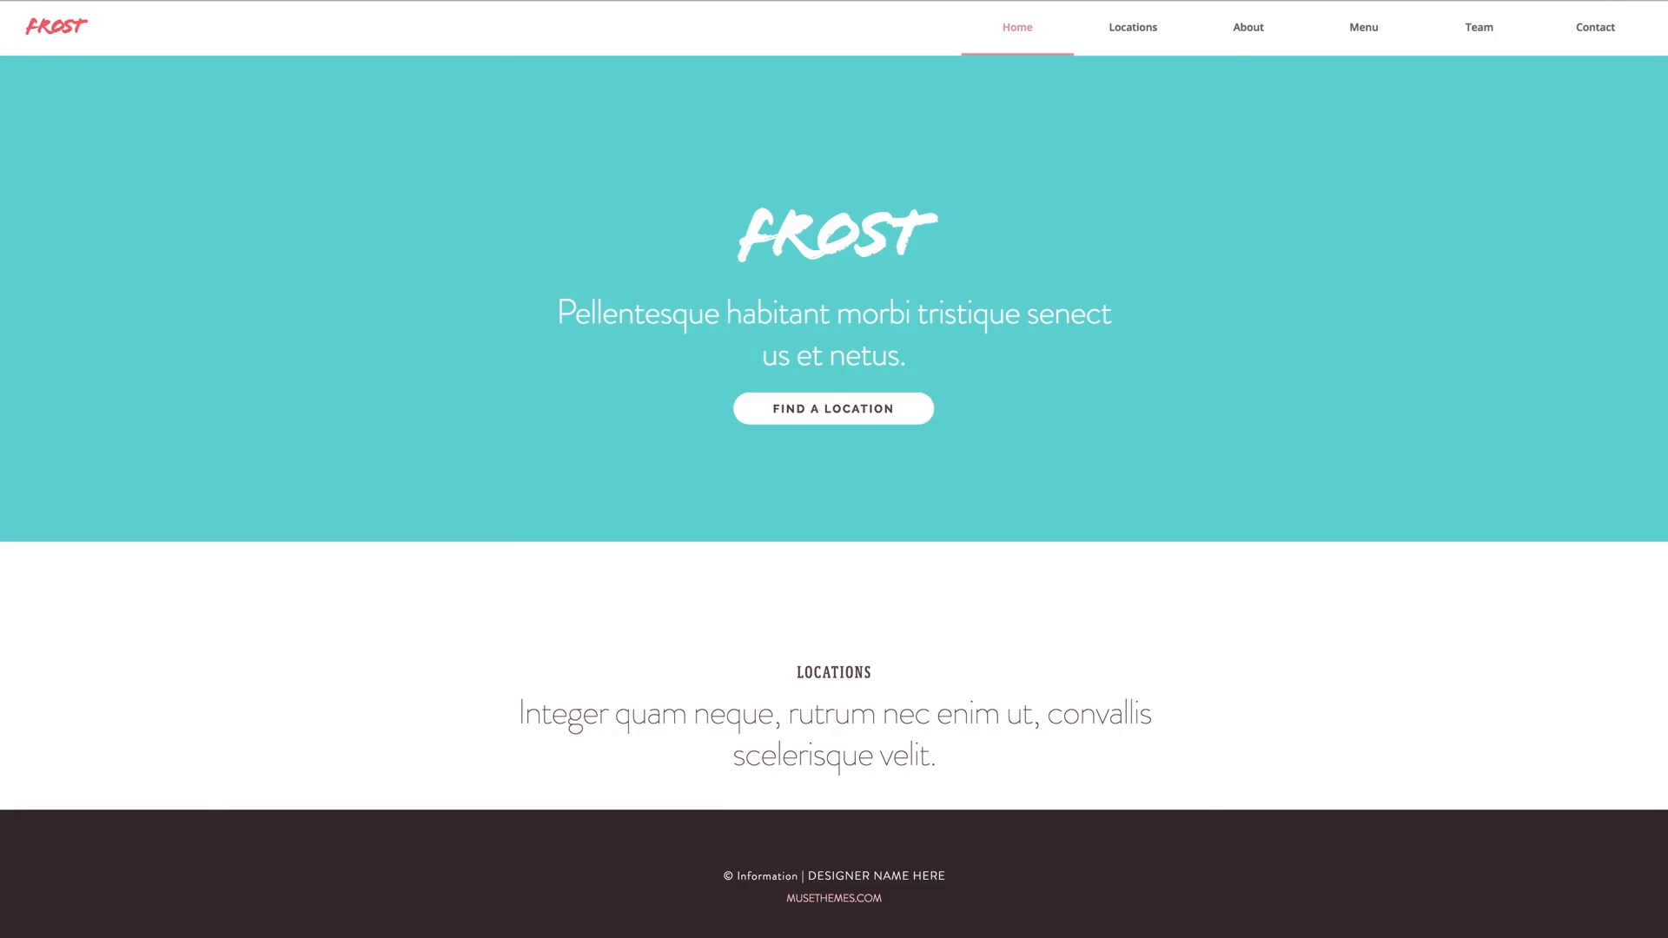
scroll(1429, 532, down, 8)
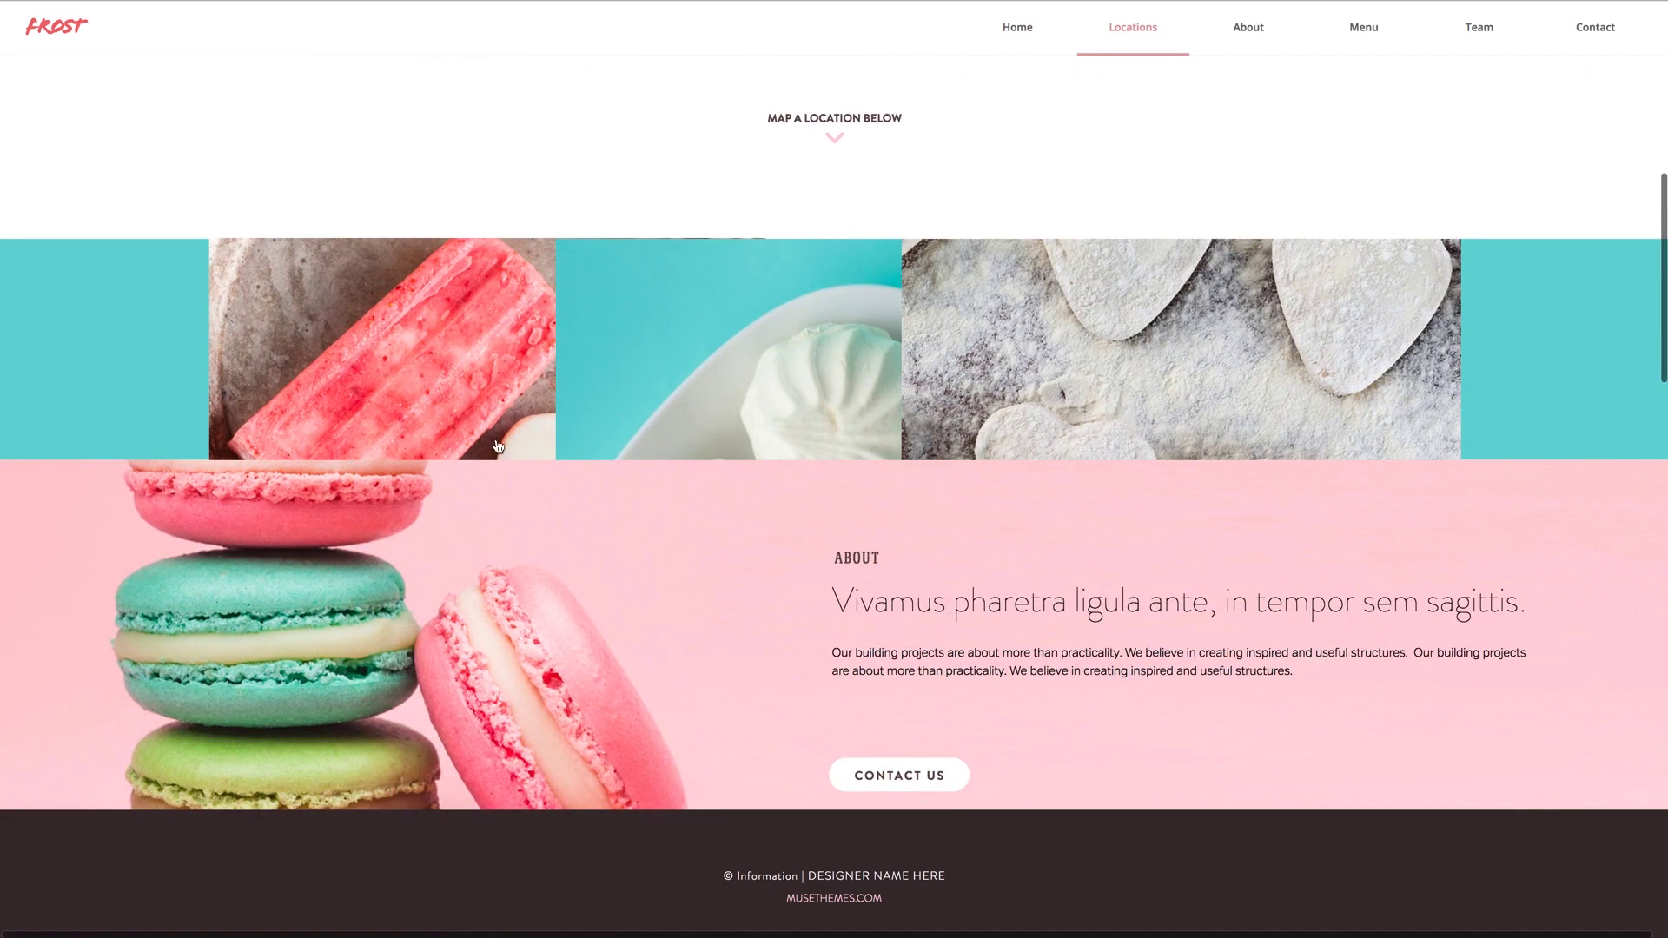
mouse_move(1656, 558)
mouse_down()
mouse_move(1516, 558)
mouse_move(1666, 545)
mouse_up()
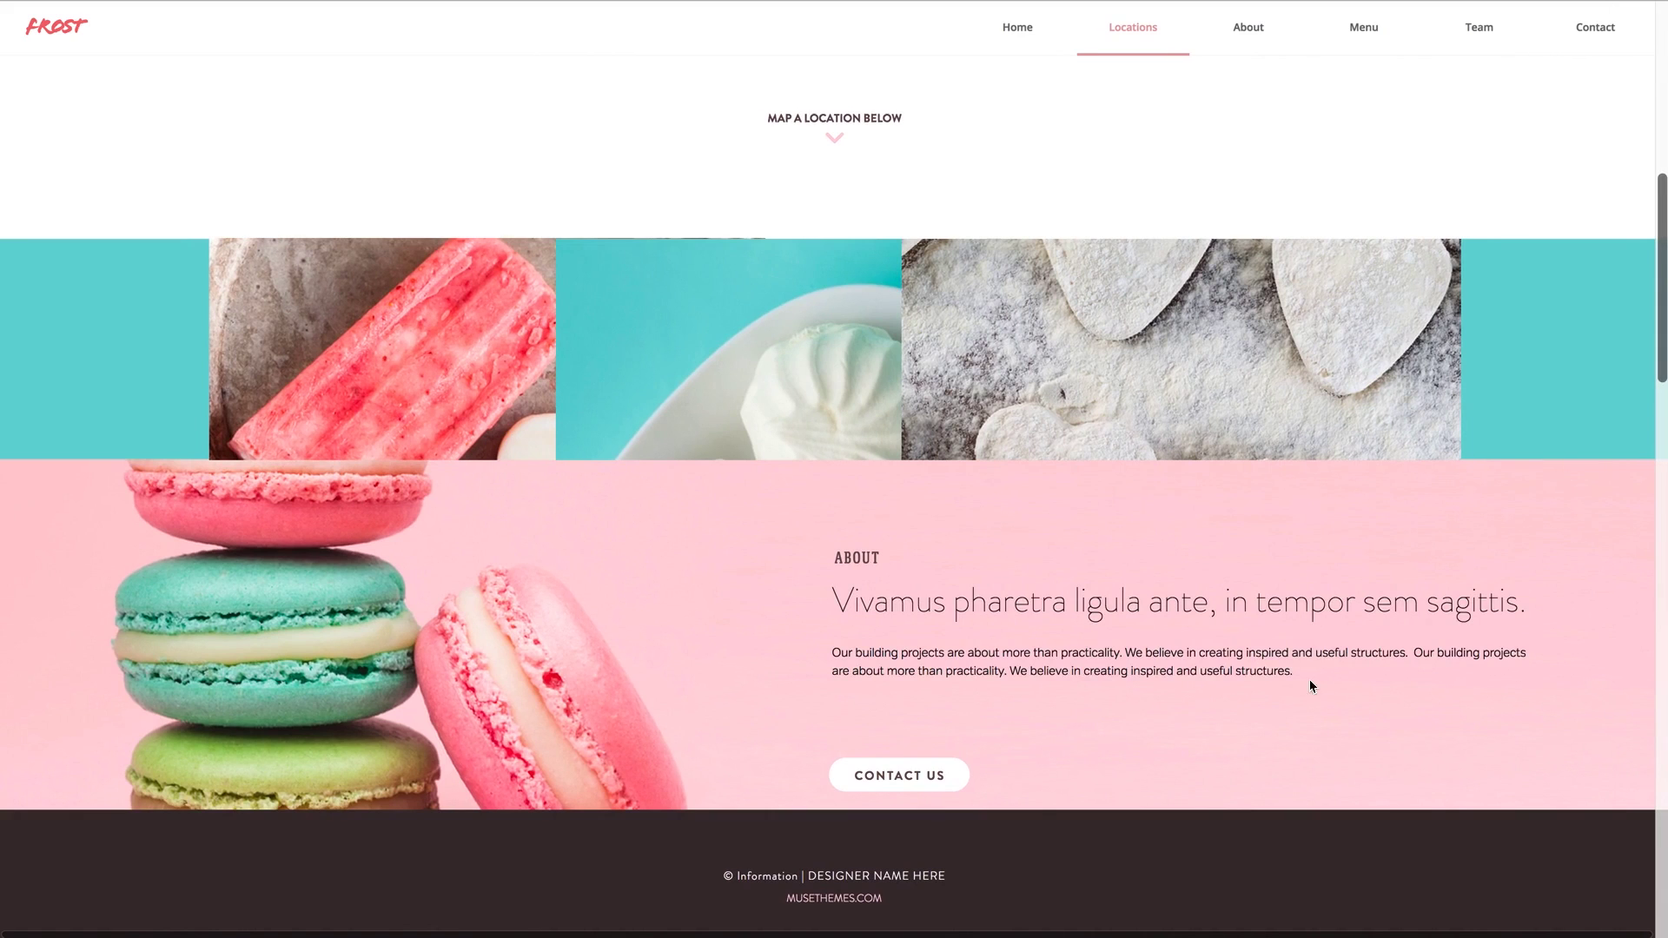